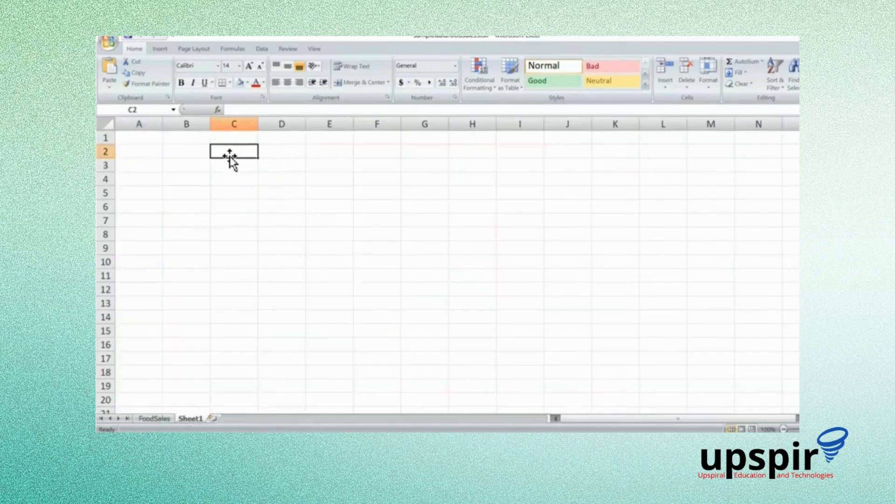
Enter the column headers Name in cell A1 and City in cell B1.
click(153, 138)
text(Name)
key(Return)
click(153, 138)
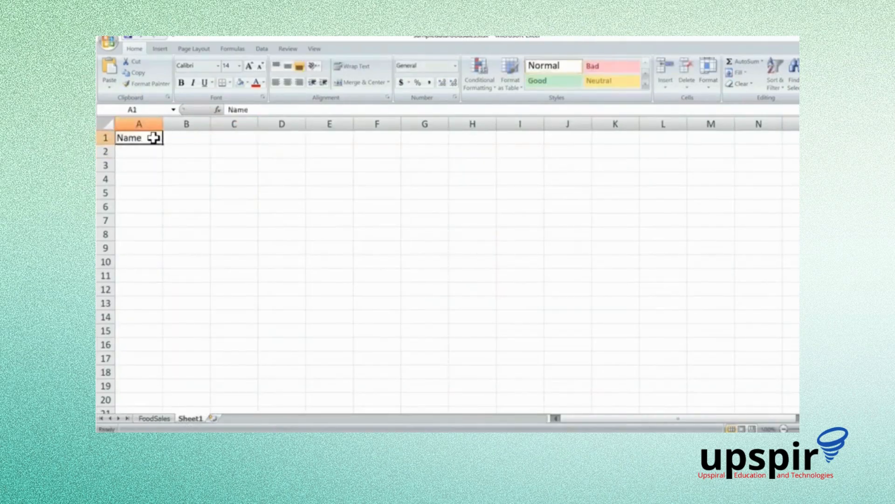
key(Tab)
text(City)
key(Return)
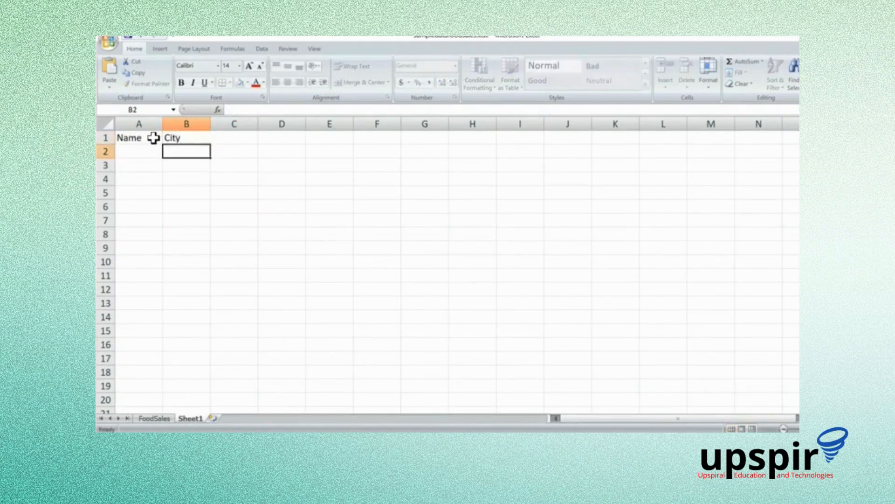
Fill cells A2 through A5 under the Name header with four people's first names.
key(Left)
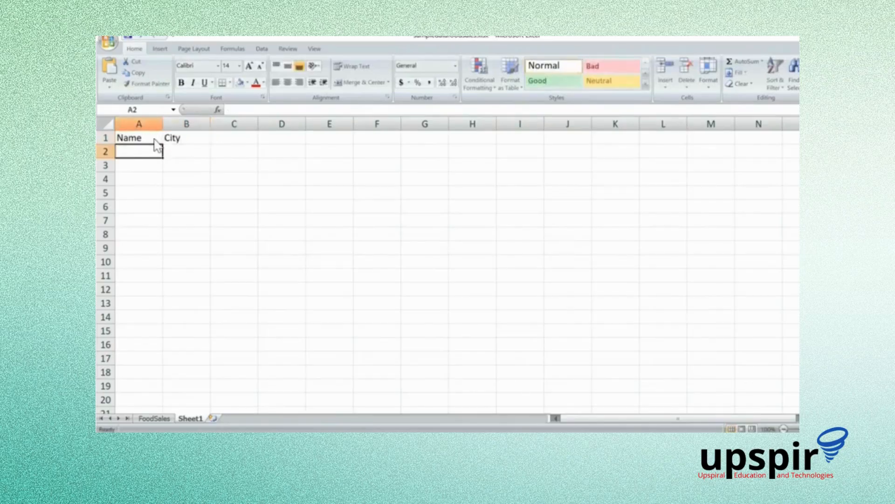
text(Deepak)
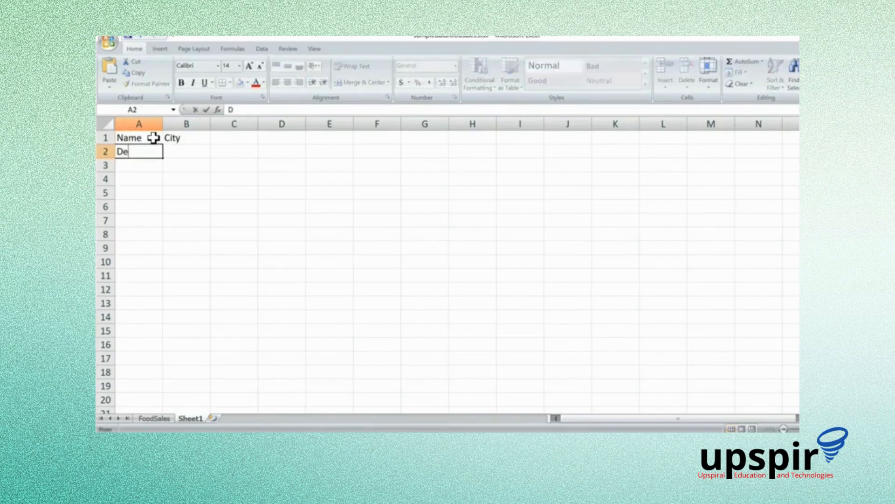
key(Return)
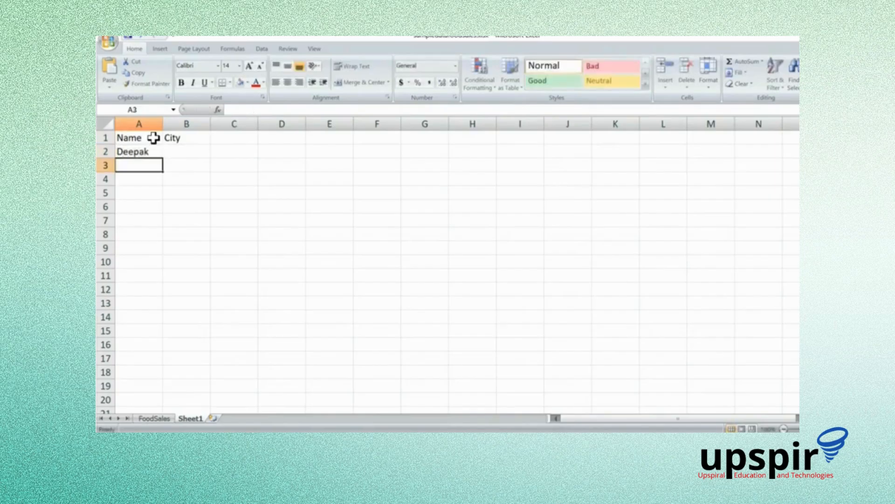
text(Ashish)
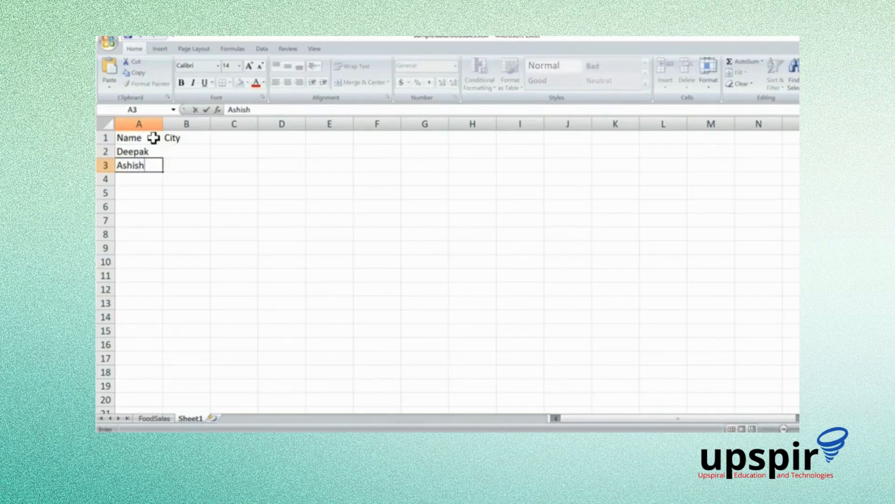
key(Return)
text(Nikhil)
key(Return)
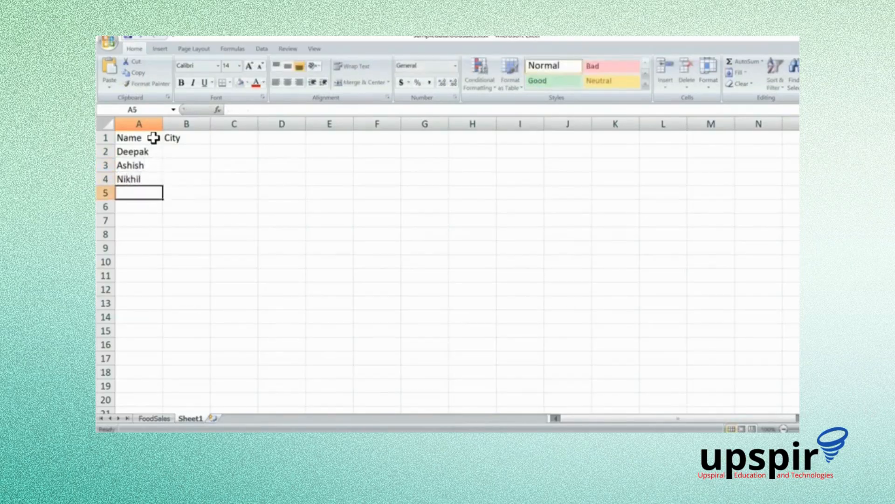
text(Ayushg)
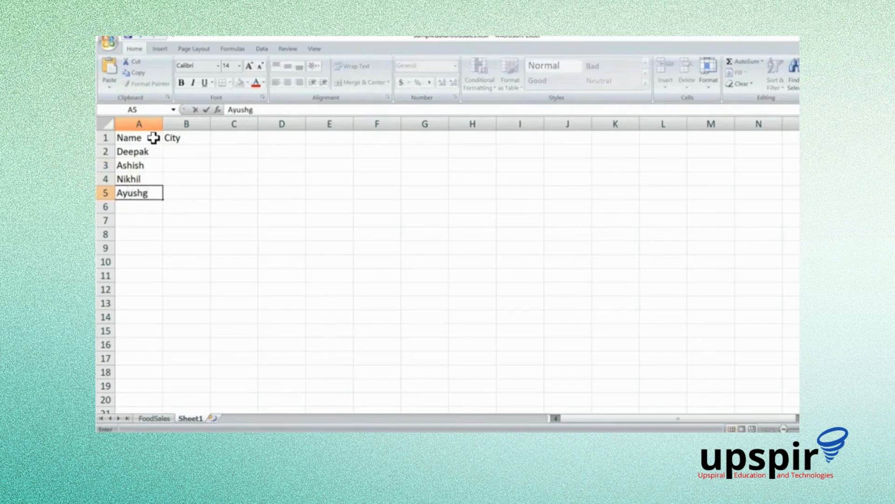
key(BackSpace)
key(BackSpace)
text(h)
key(Return)
Enter the cities Kanpur, Banda, Ghaziabad and Meerut in cells B2 through B5 under the City header.
key(Up)
key(Up)
key(Up)
key(Up)
key(Right)
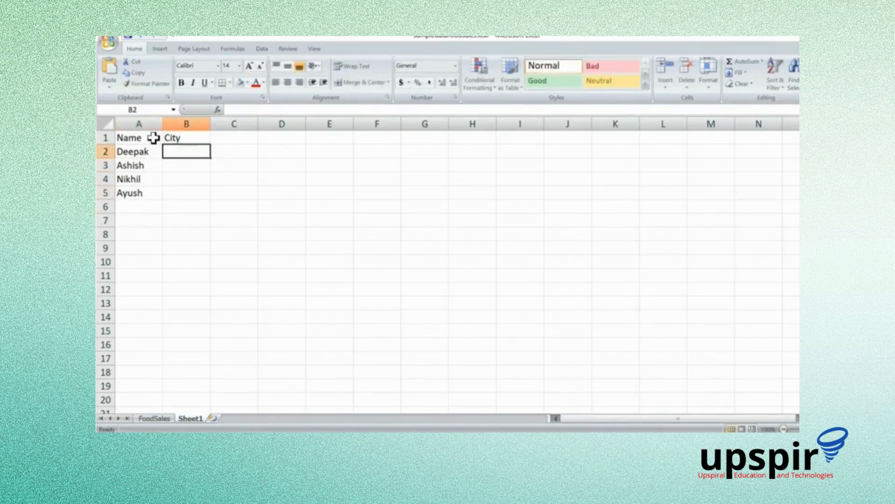
text(Kanpur)
key(Return)
text(Banda)
key(Return)
text(Ghazia)
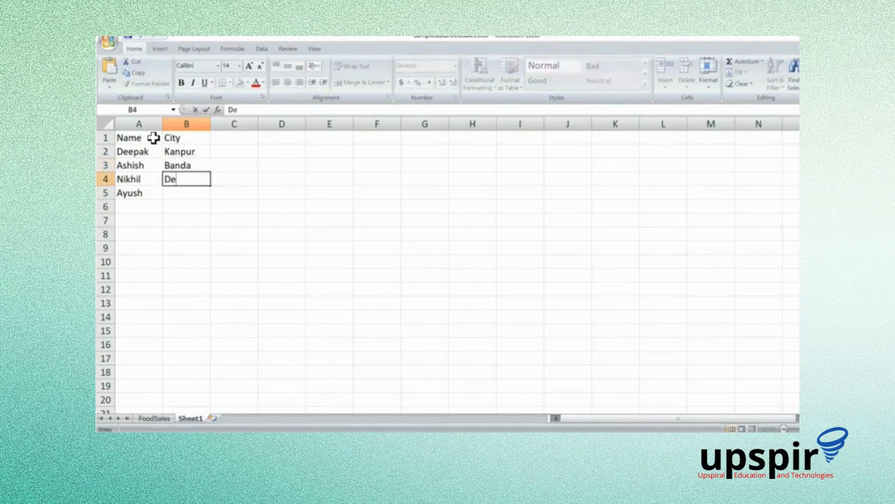
text(bad)
key(Return)
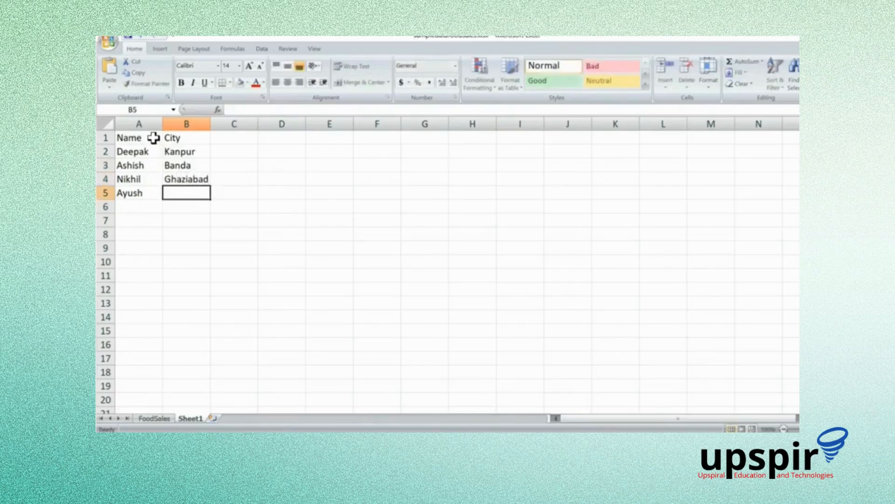
text(Mer)
text(r)
text(ut)
key(Return)
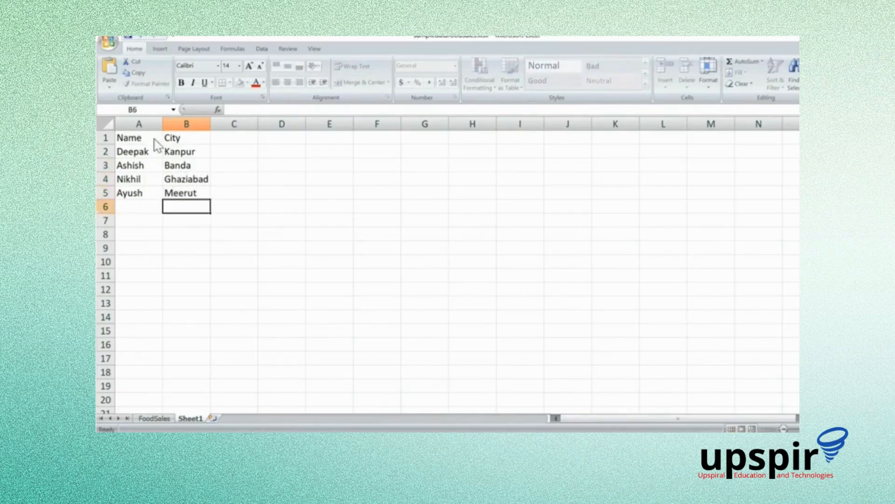
Change the city in B2 to Knpur and the city in B4 to Ghz.
key(Up)
key(Up)
key(Up)
key(Up)
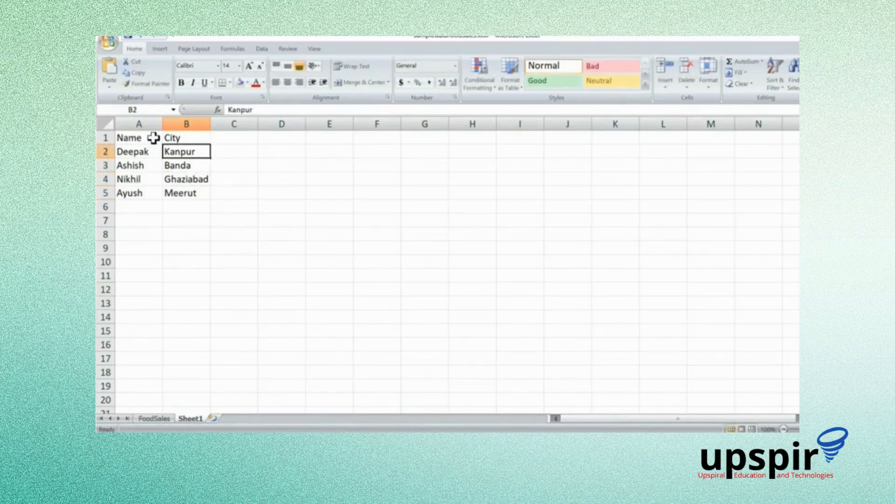
text(Knpur)
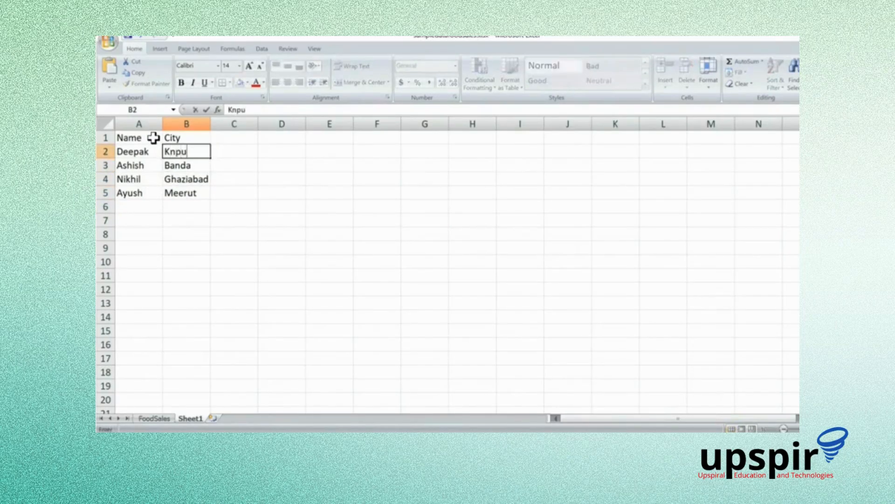
key(Return)
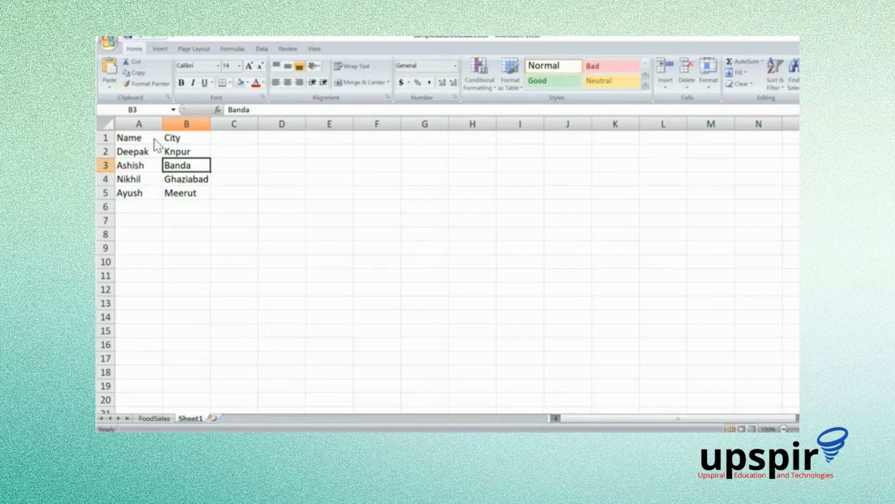
key(Down)
text(Ghz)
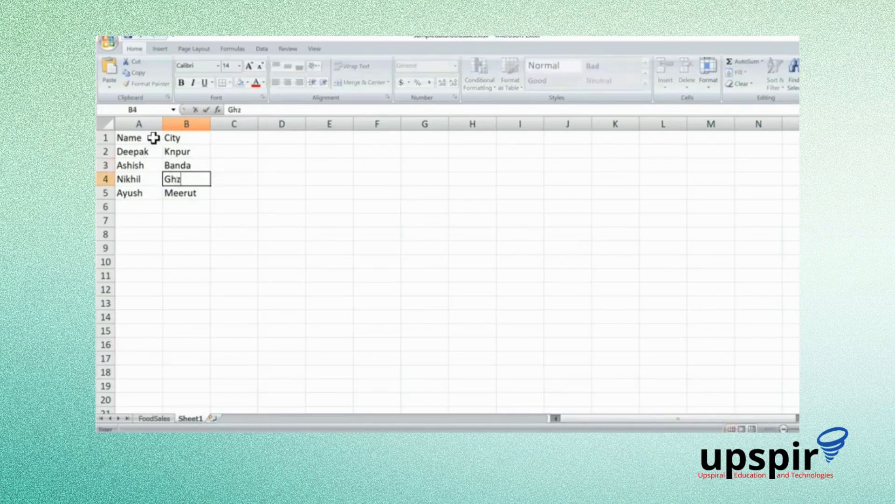
key(Return)
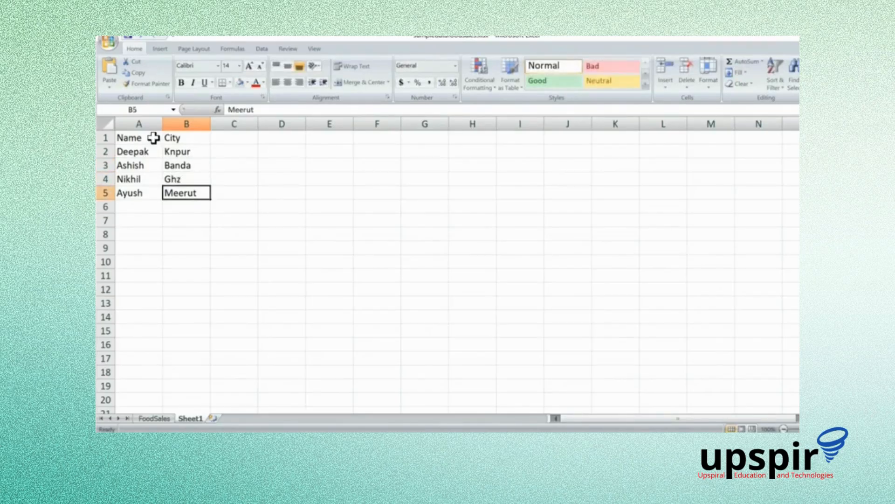
Examine the data validation criteria available for cell B2, including the settings for Custom and Text length.
click(191, 152)
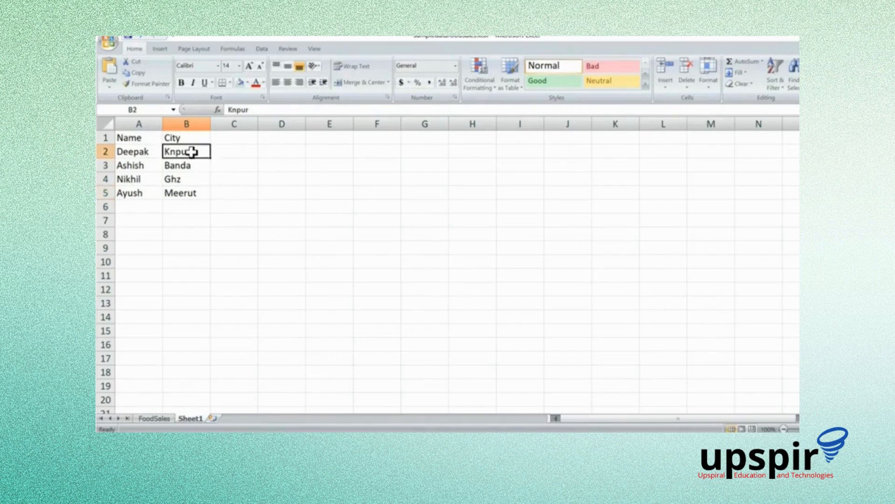
click(240, 49)
click(261, 49)
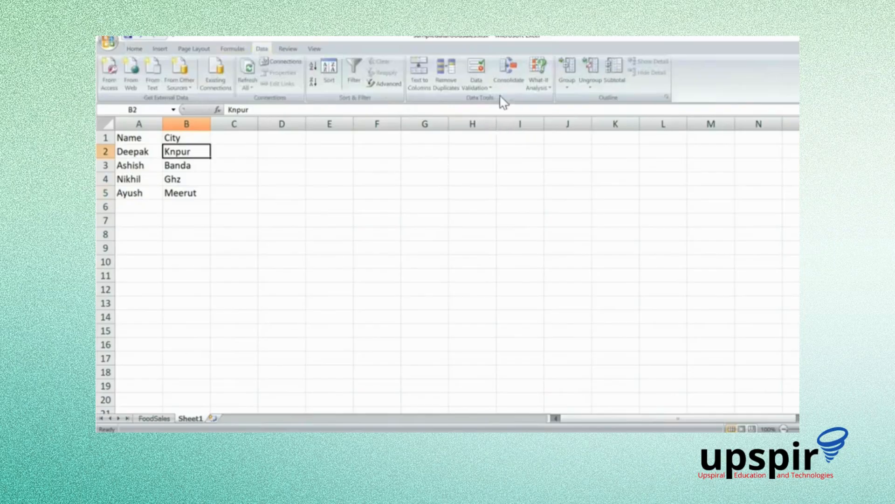
click(482, 86)
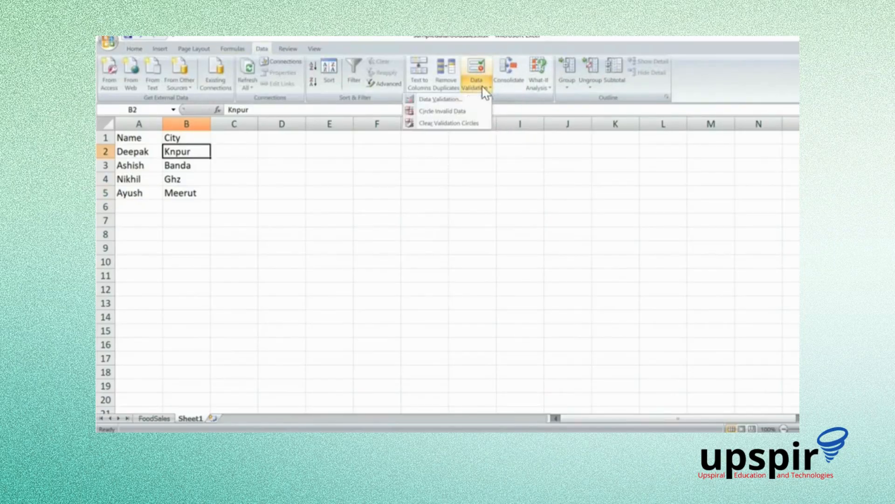
click(441, 100)
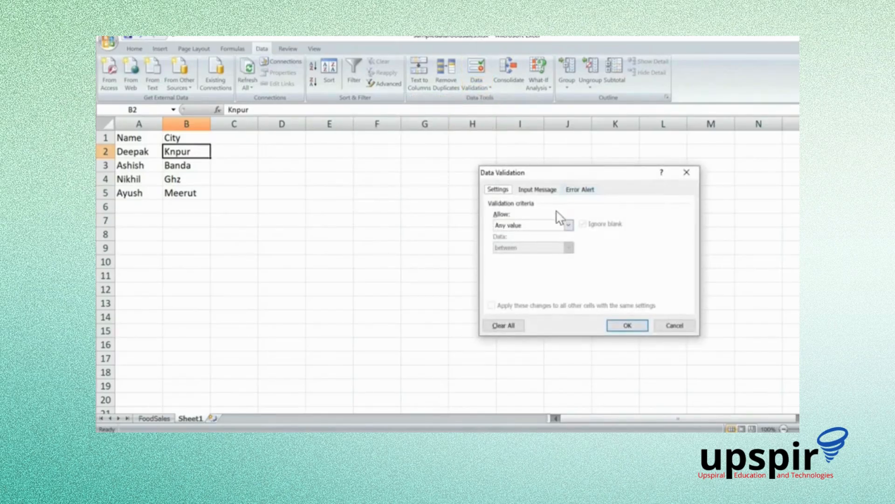
click(568, 225)
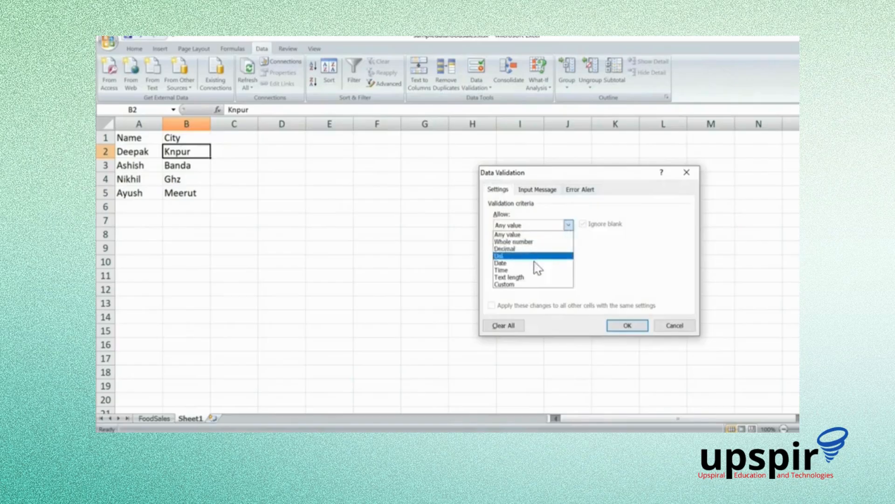
click(628, 264)
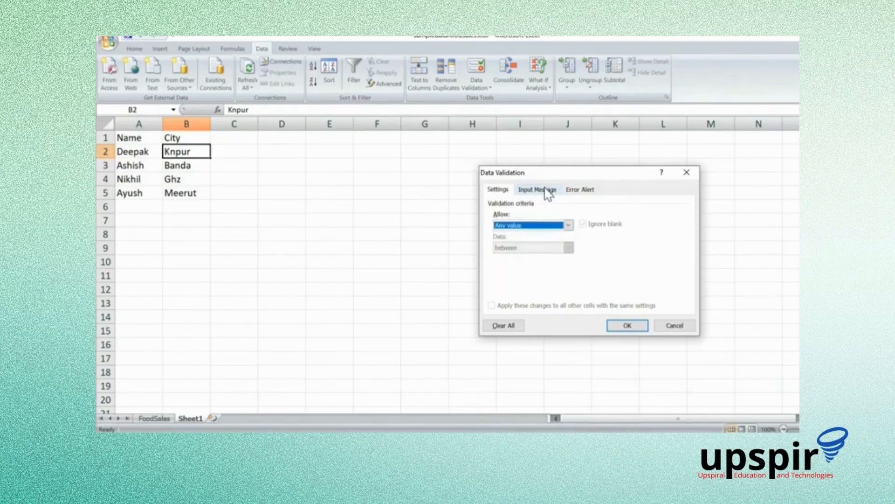
click(569, 225)
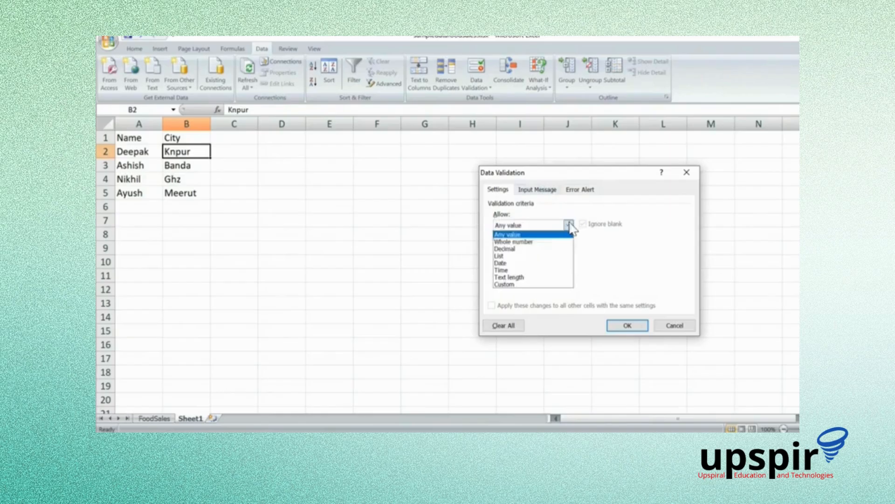
click(530, 284)
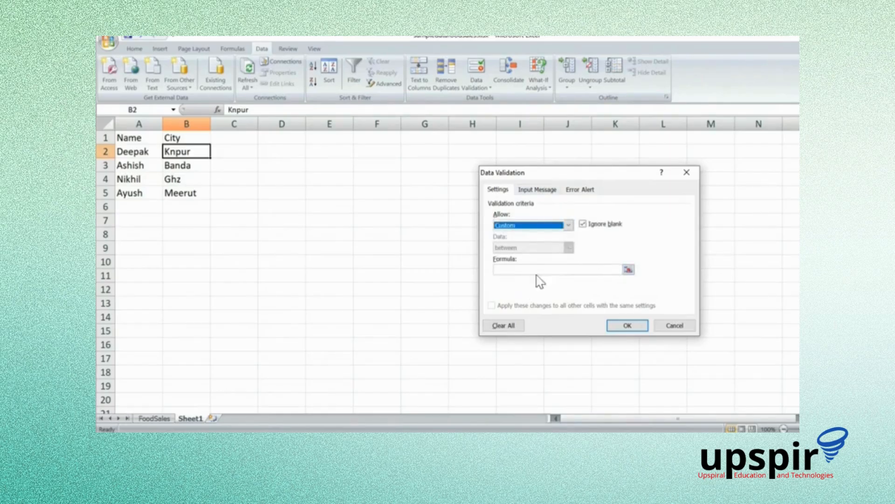
click(542, 192)
click(168, 265)
click(568, 225)
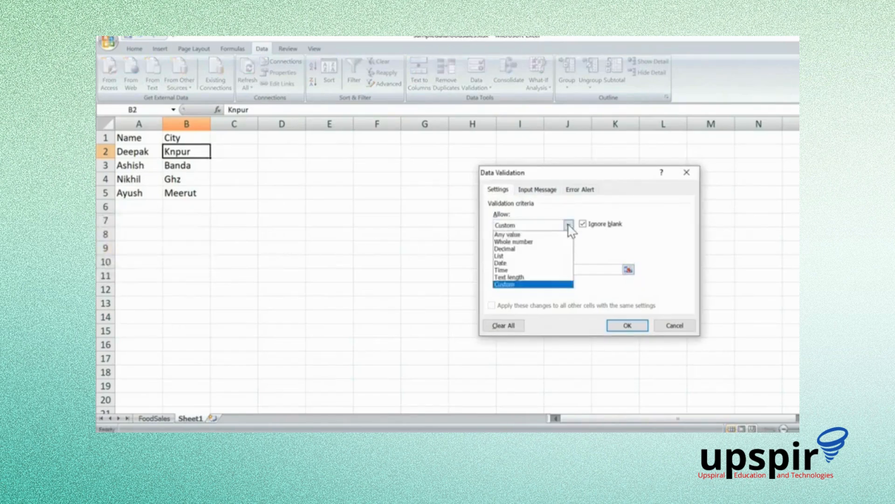
click(513, 277)
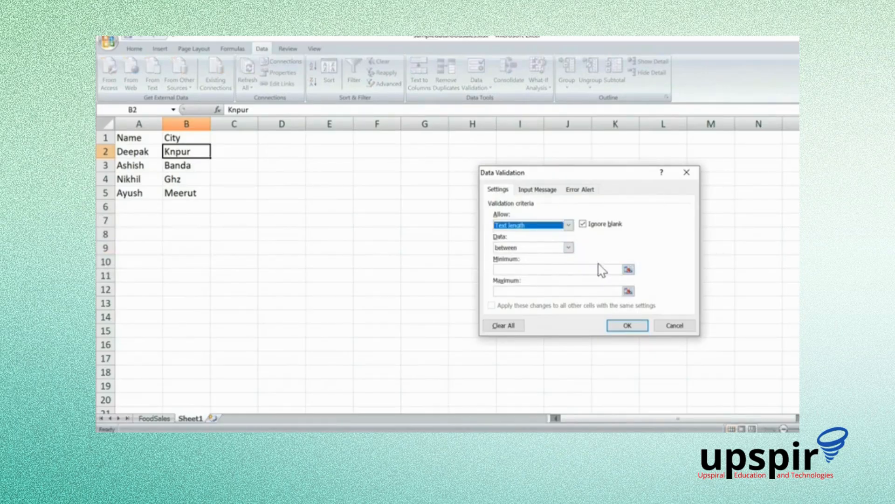
click(678, 328)
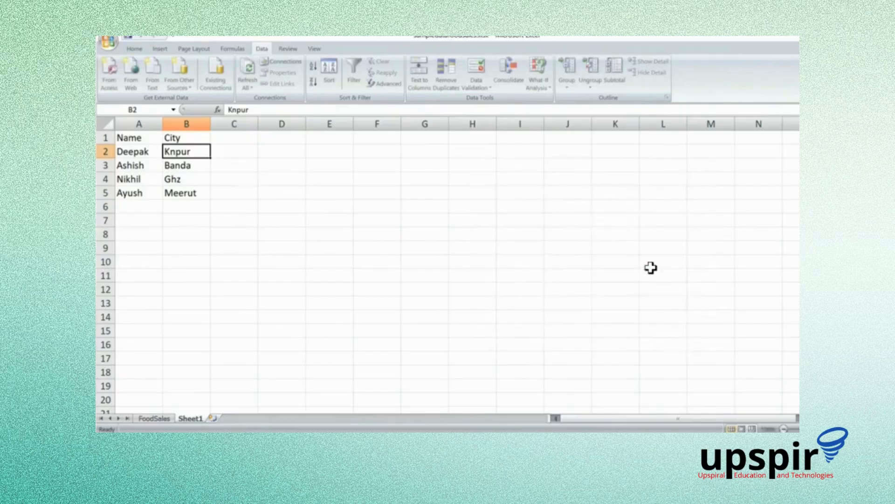
Try a data validation rule on cell B2 that allows whole numbers between limits, with a minimum of 1000.
click(482, 89)
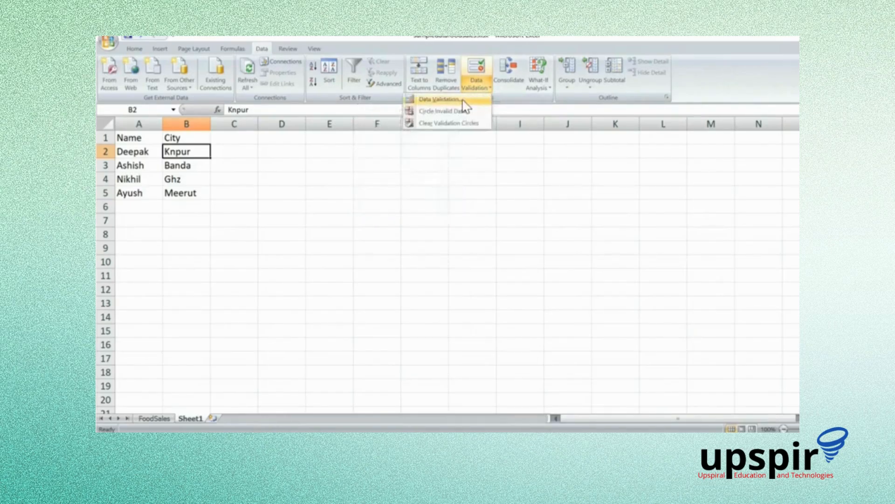
click(464, 100)
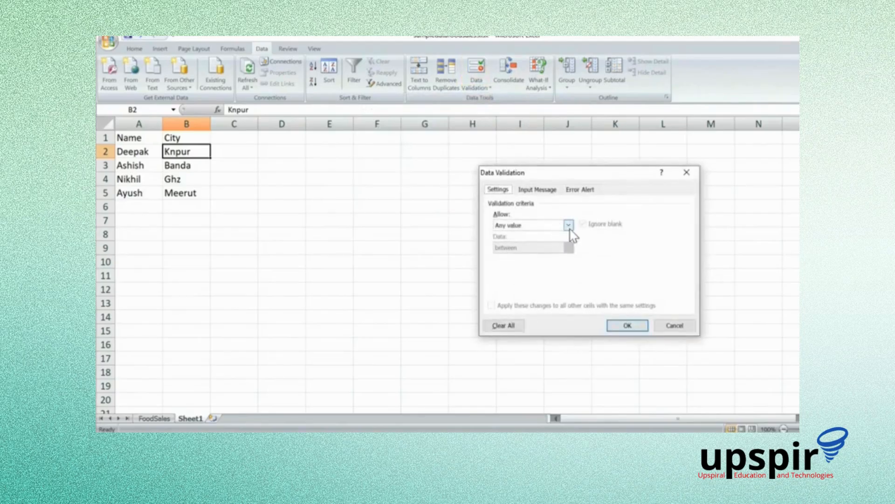
click(569, 225)
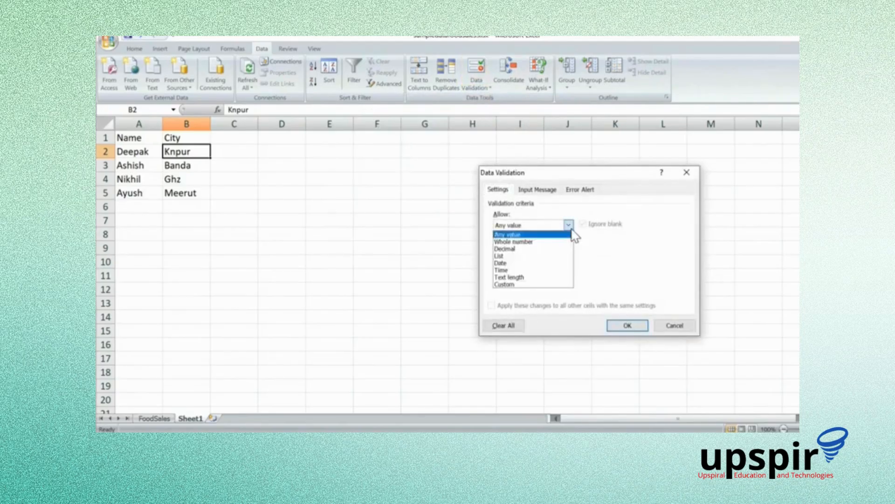
click(534, 242)
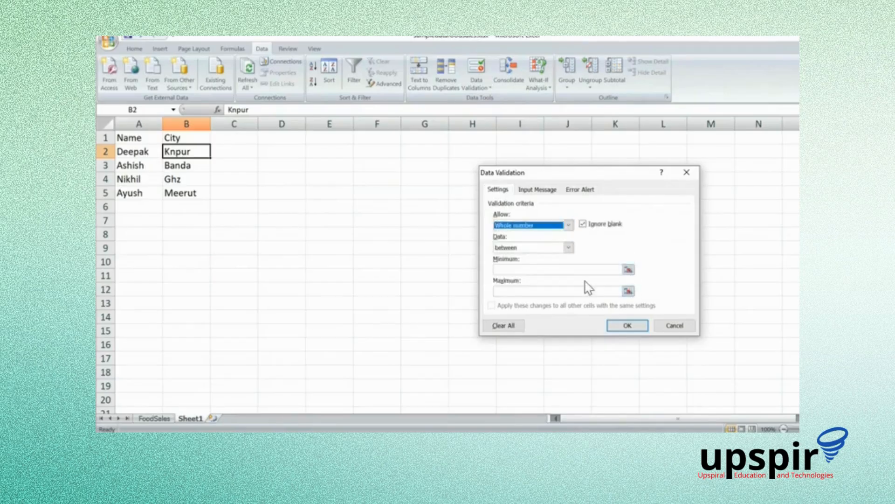
click(541, 269)
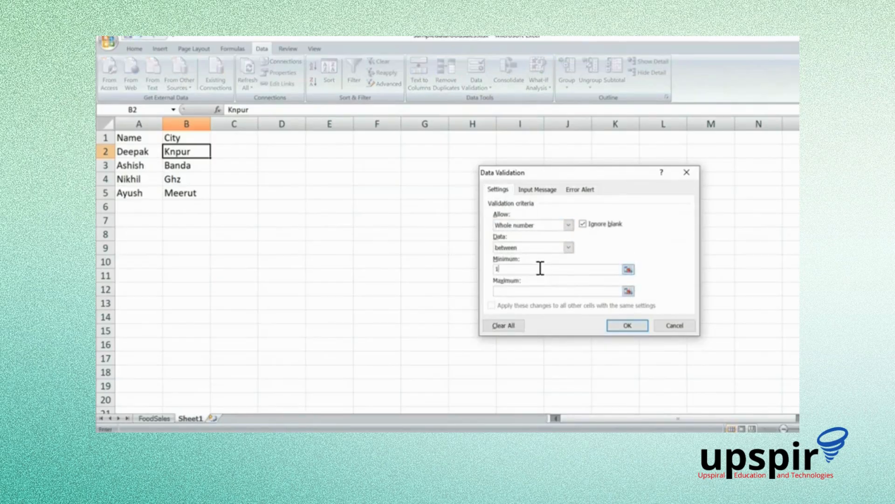
text(1000)
key(Return)
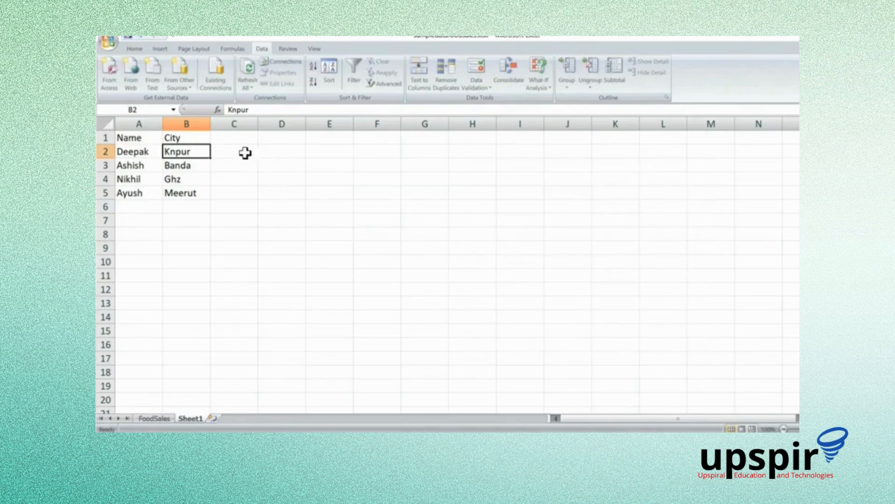
Enter the column header Age in cell C1.
click(248, 158)
click(239, 143)
text(Age)
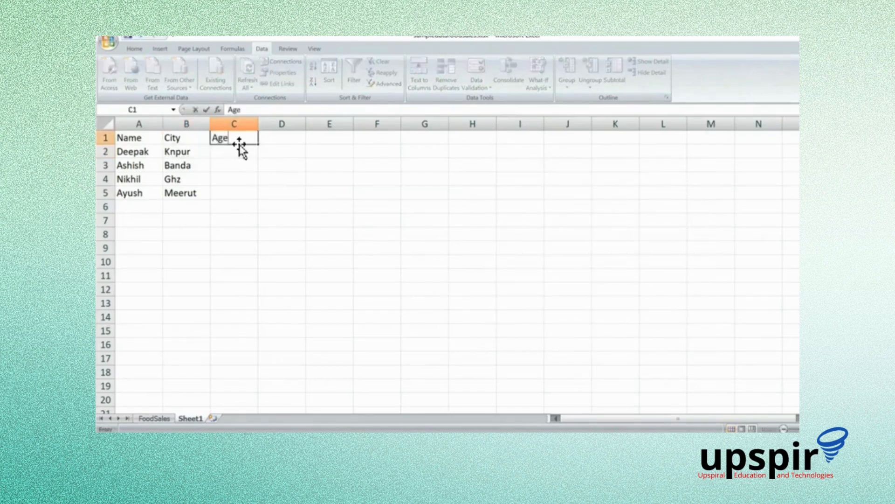
Restrict cells C2:C5 with a data validation rule that allows whole numbers between 20 and 50.
key(Return)
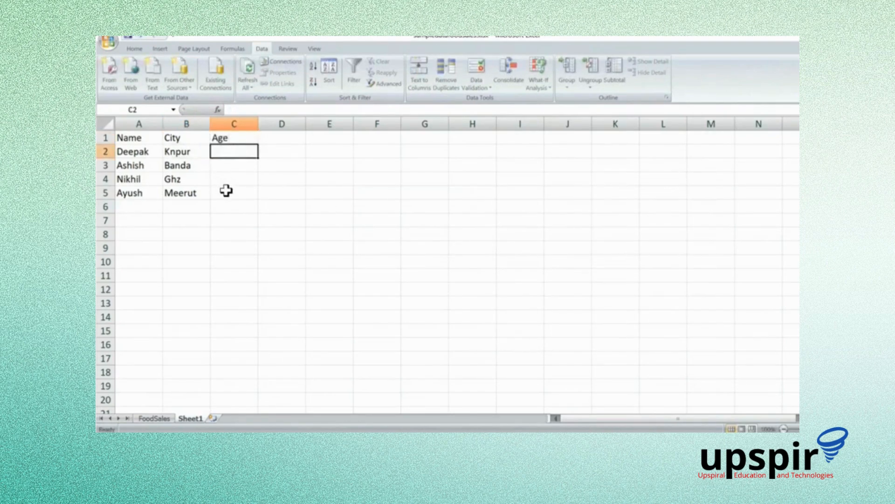
drag(226, 190, 230, 194)
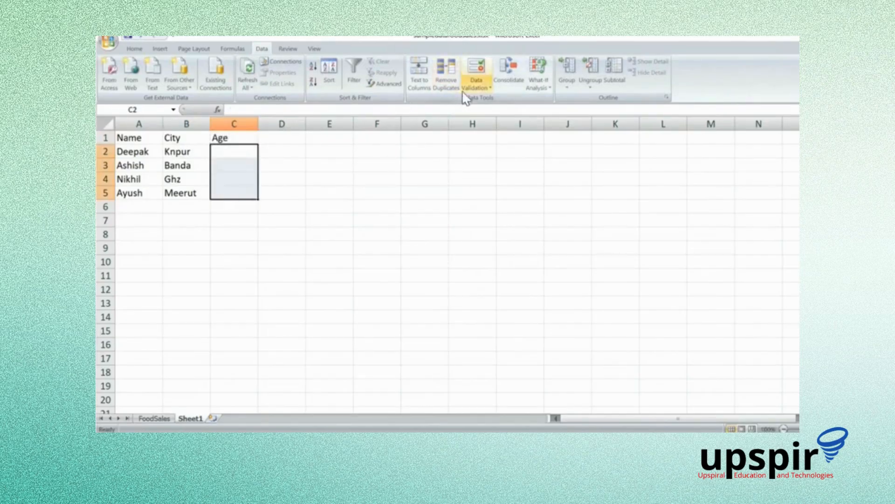
click(476, 87)
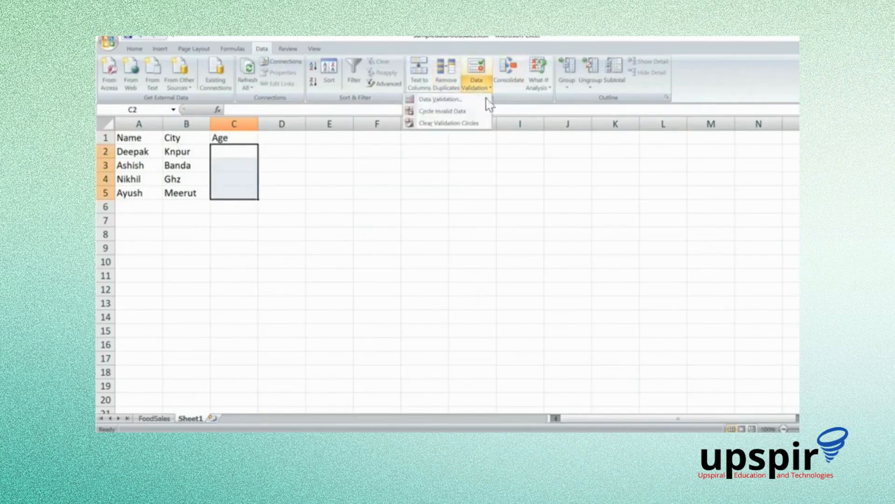
click(461, 100)
click(545, 226)
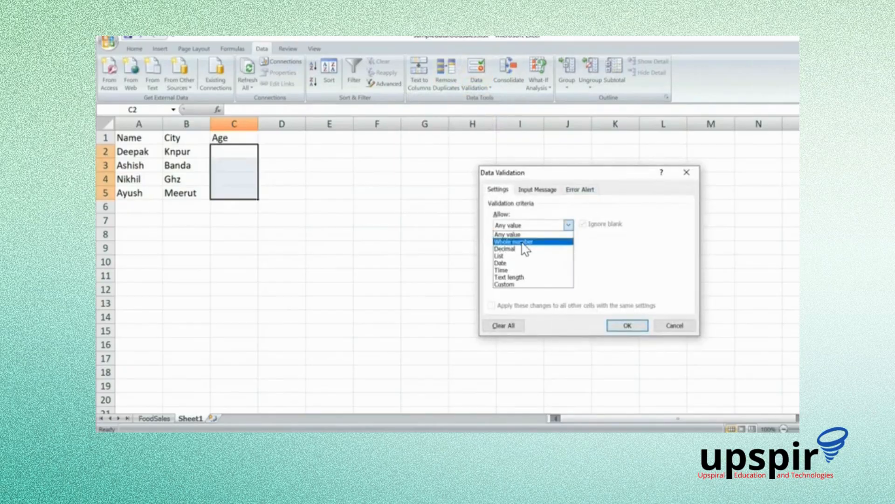
click(522, 242)
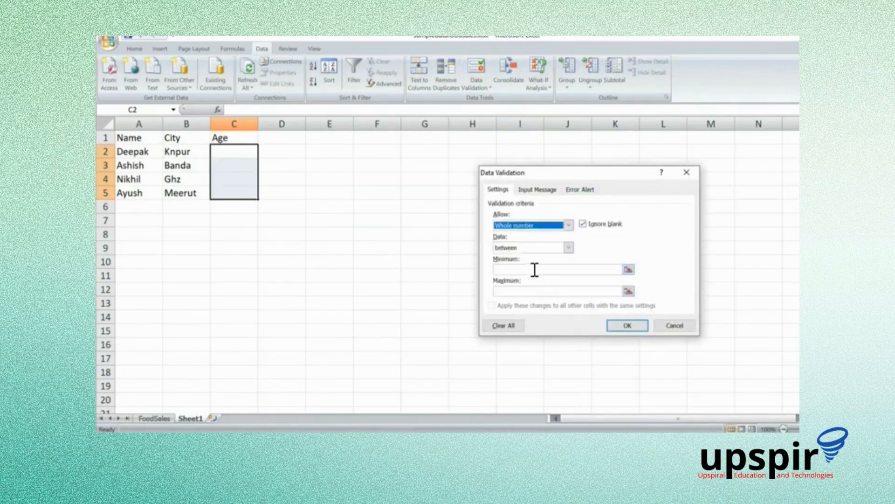
click(534, 270)
text(20)
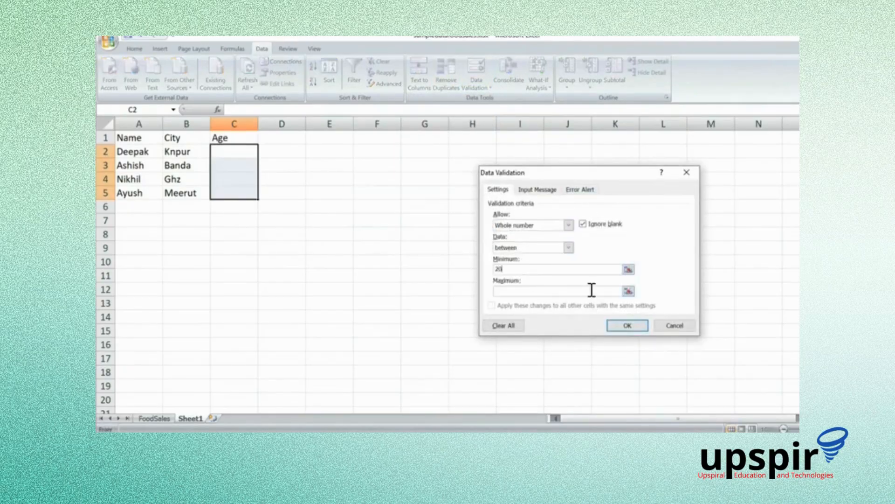
click(544, 291)
text(50)
click(627, 326)
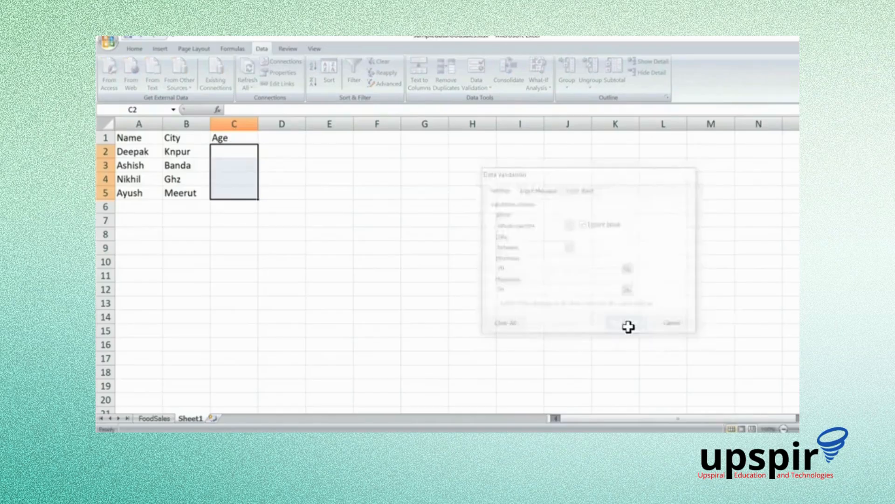
Test the age validation rule by trying to enter 100 in cell C2.
click(245, 156)
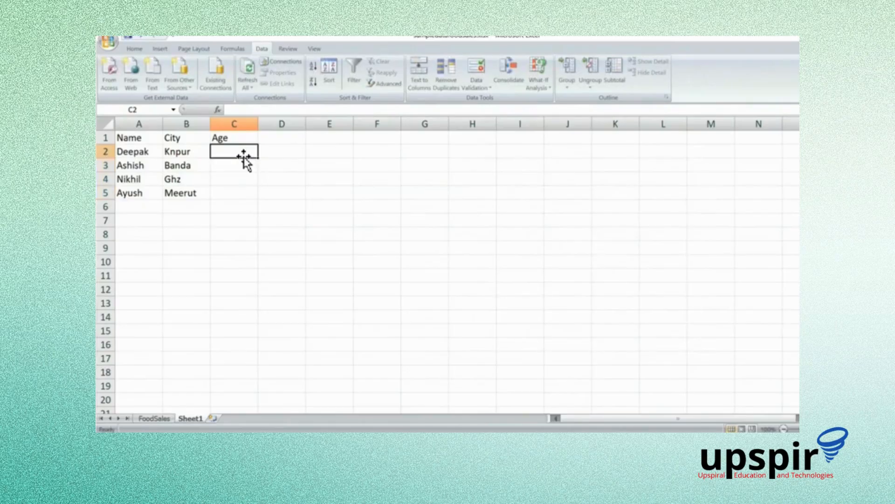
text(100)
key(Return)
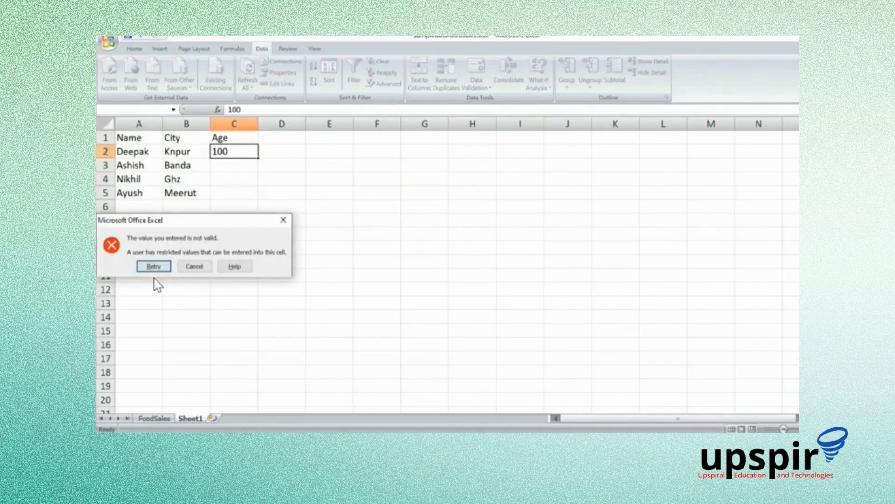
click(283, 220)
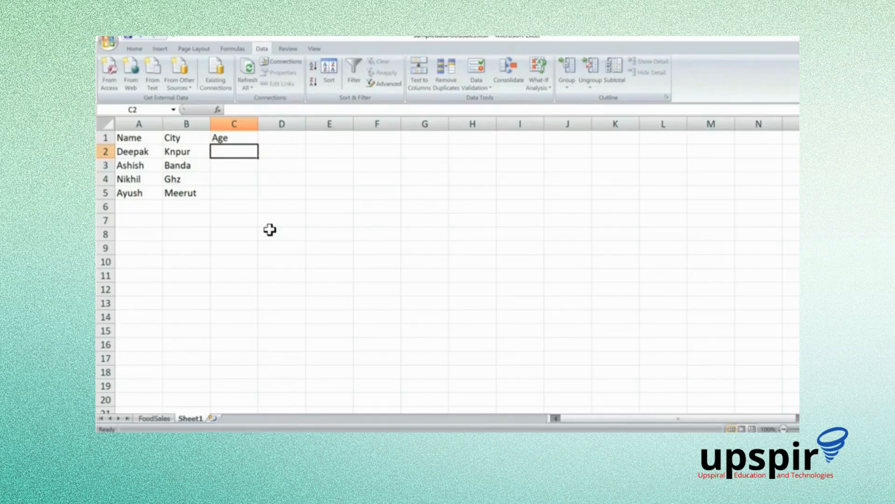
Clear the whole table from cells A1:C5 and select cell E4.
click(247, 206)
drag(133, 139, 239, 194)
key(Delete)
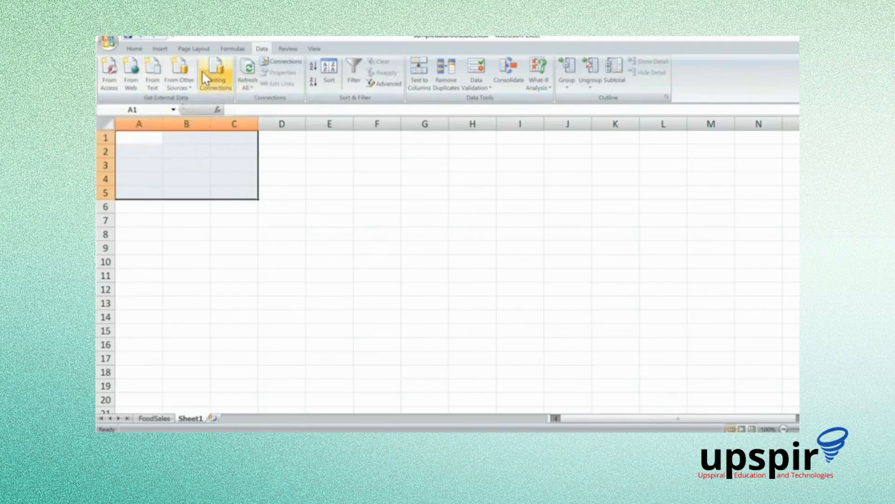
click(316, 175)
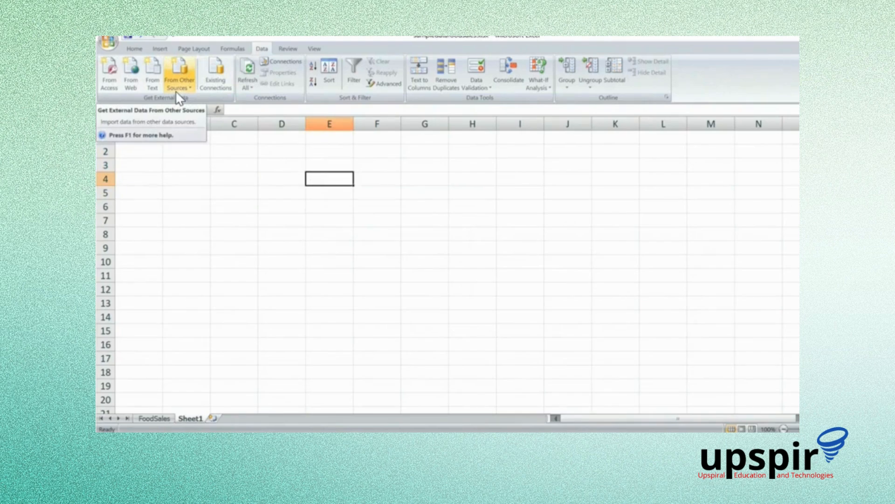
Review the existing data connections, filtering the list to connection files on the network.
click(216, 80)
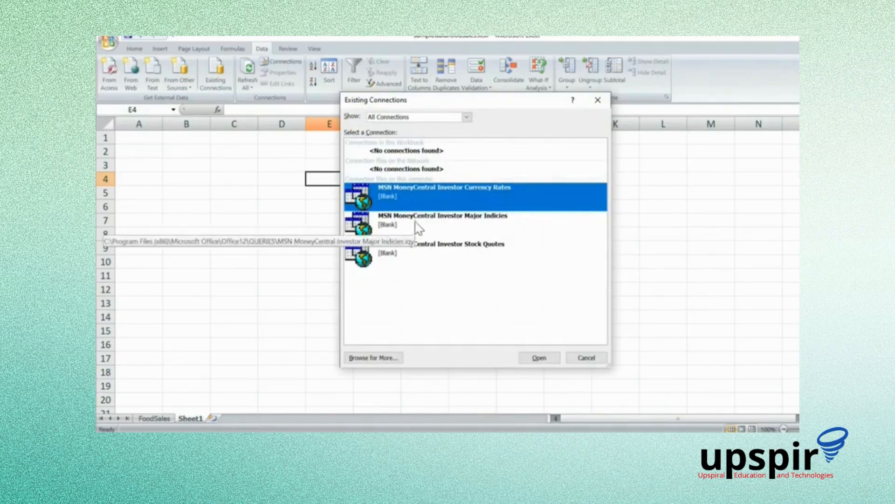
click(414, 118)
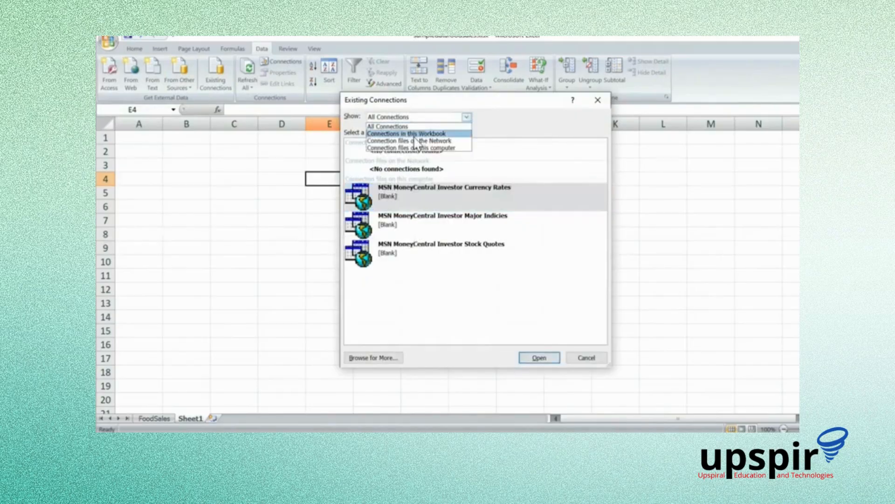
click(413, 141)
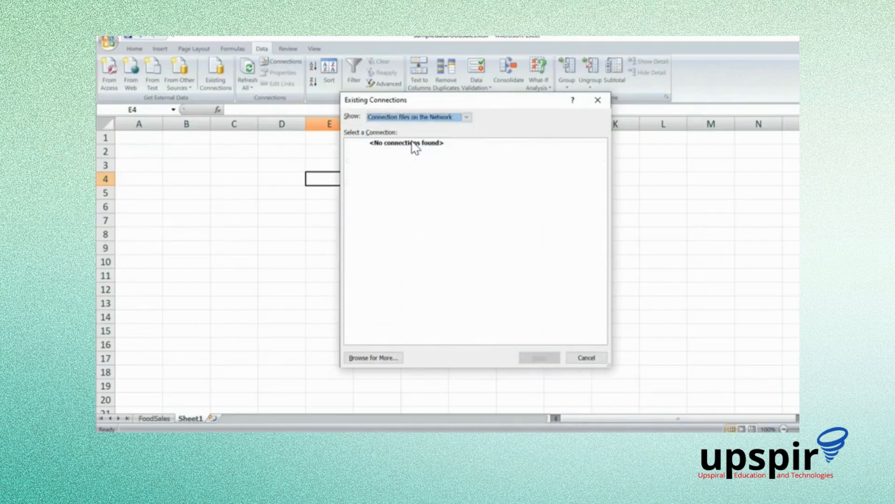
click(596, 359)
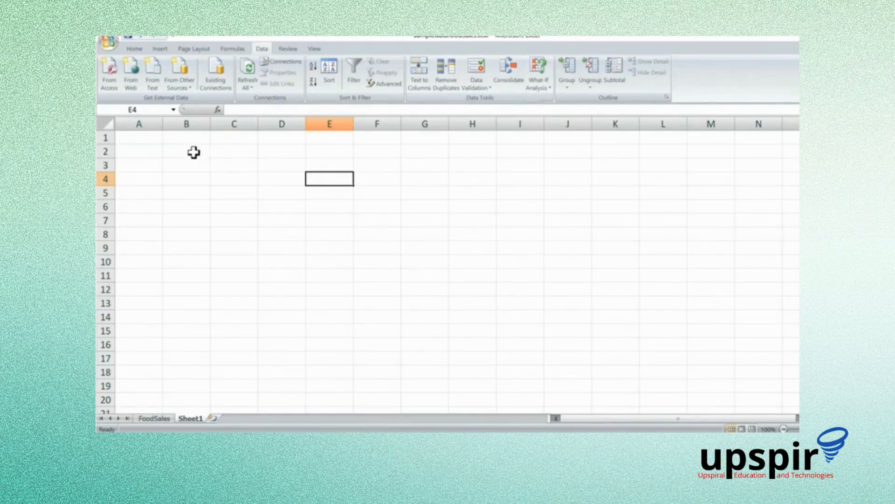
Look over the other external data sources and the source types offered in the Data Connection Wizard.
click(179, 87)
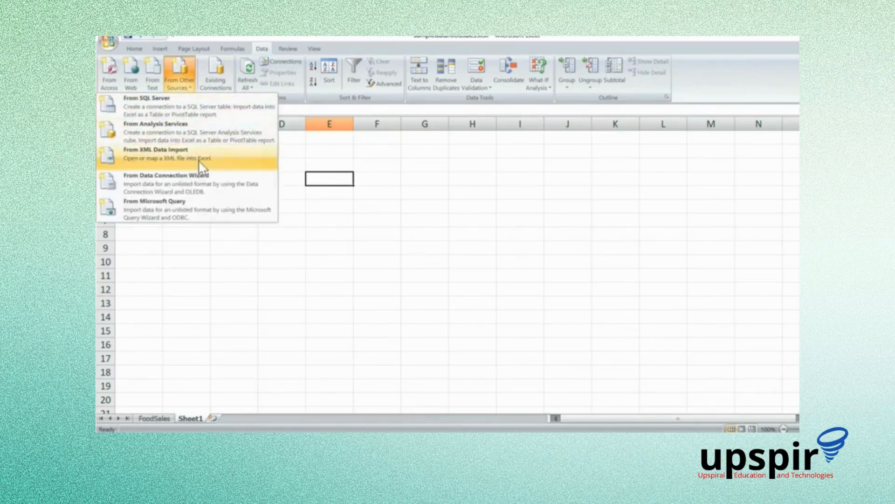
click(197, 193)
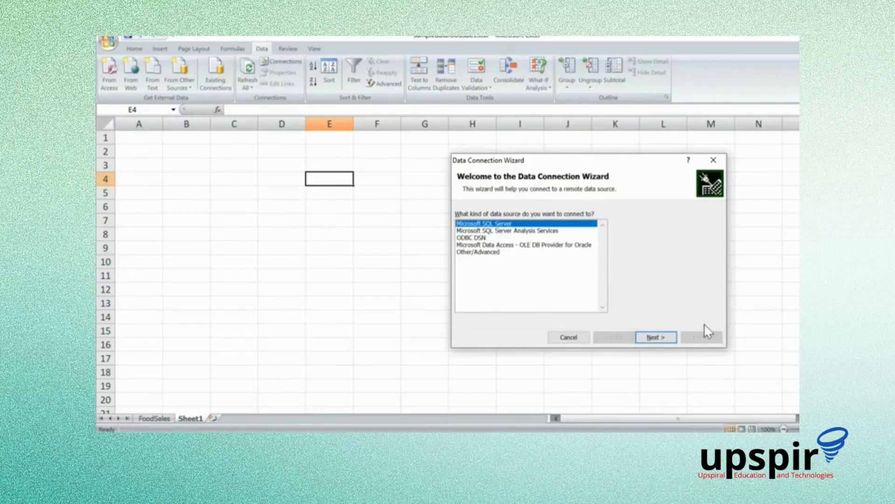
click(714, 160)
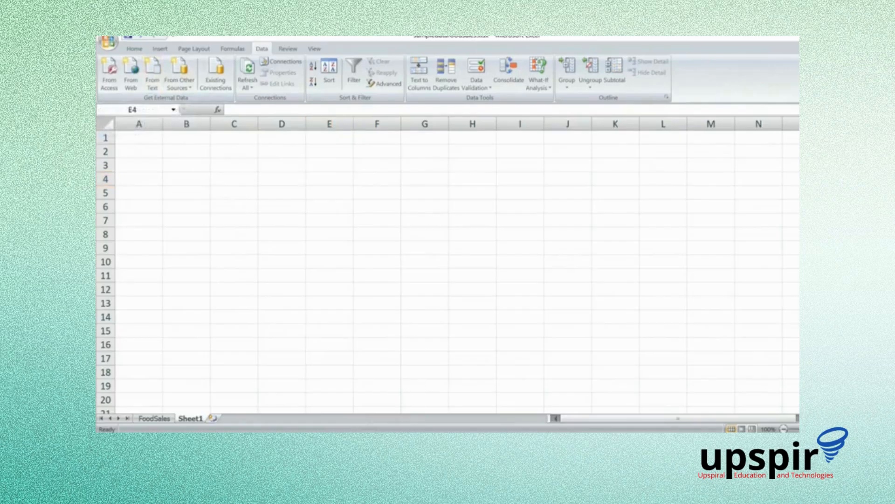
Switch to Notepad and replace the agenda list with the header line Name,City.
drag(96, 140, 503, 153)
drag(376, 226, 295, 177)
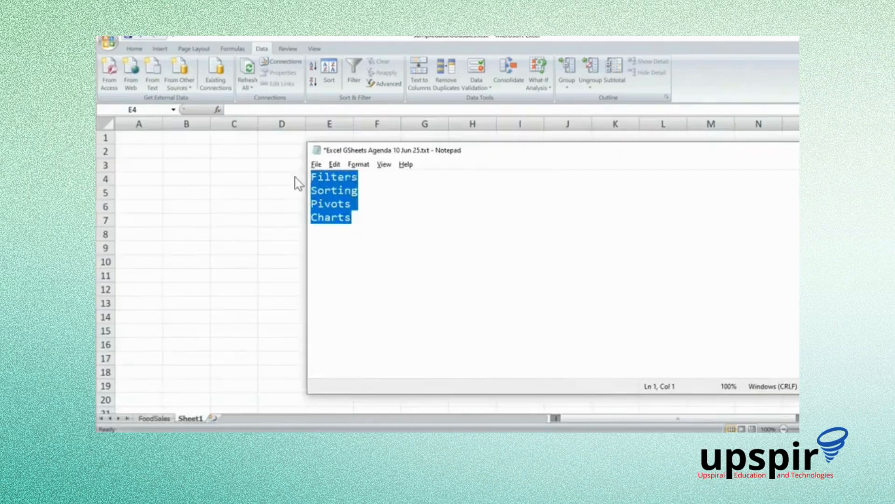
key(Delete)
text(Data)
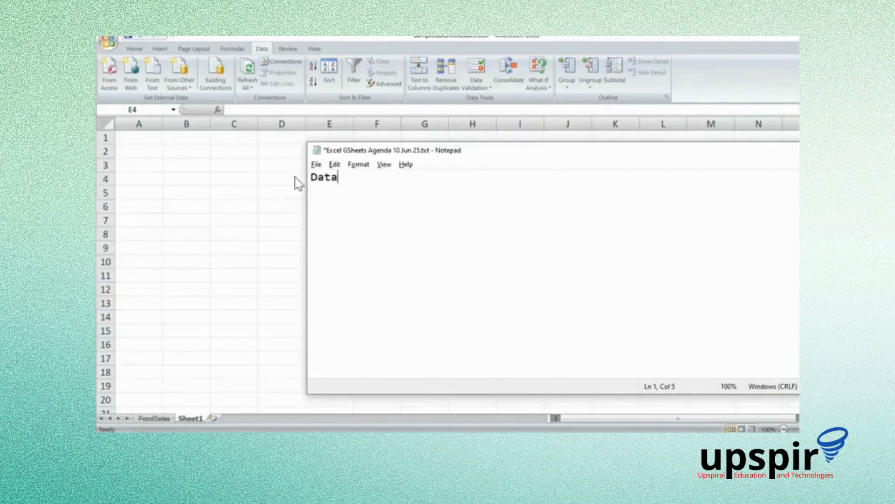
key(BackSpace)
key(BackSpace)
key(BackSpace)
key(BackSpace)
text(Name,City)
Add the data lines nm1,ct1, nm2,ct2 and nm3,ct3 below the header in the text file.
text(na)
key(BackSpace)
text(m1,city)
key(BackSpace)
key(BackSpace)
key(BackSpace)
text(t1 )
text(nm)
text(2,ct2)
key(Return)
text(nm3,ct3)
key(Return)
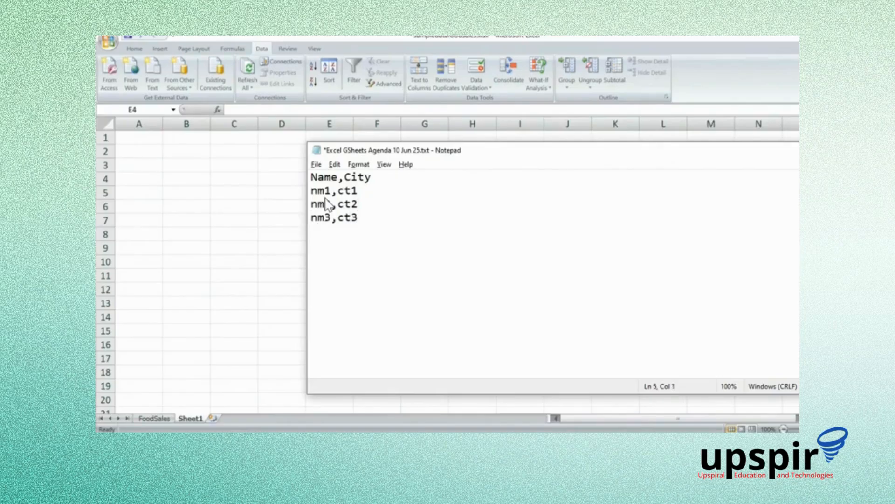
key(BackSpace)
Save the text as a new file named sampledata in the documentation skills training folder, then leave Notepad.
click(316, 165)
click(341, 226)
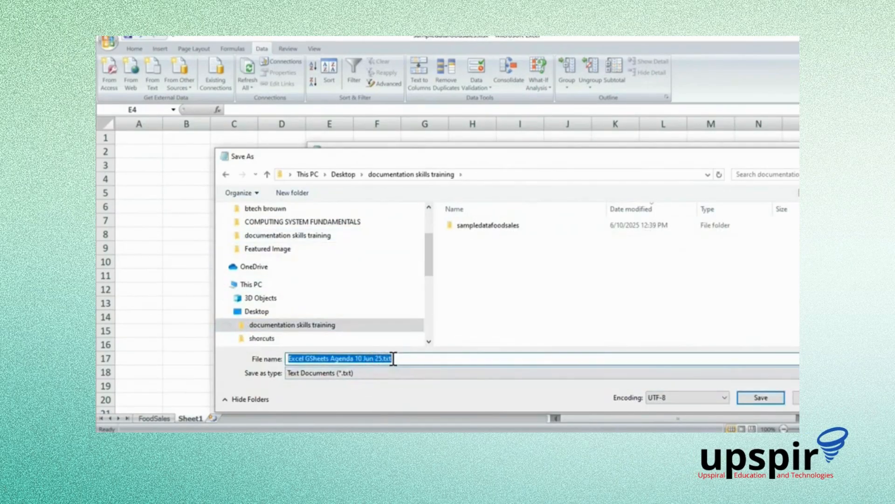
text(sameple)
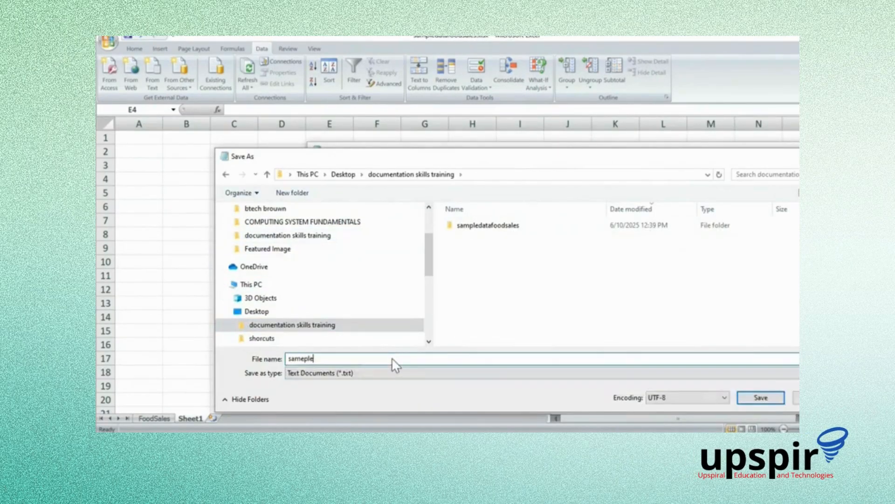
key(BackSpace)
text(pledata)
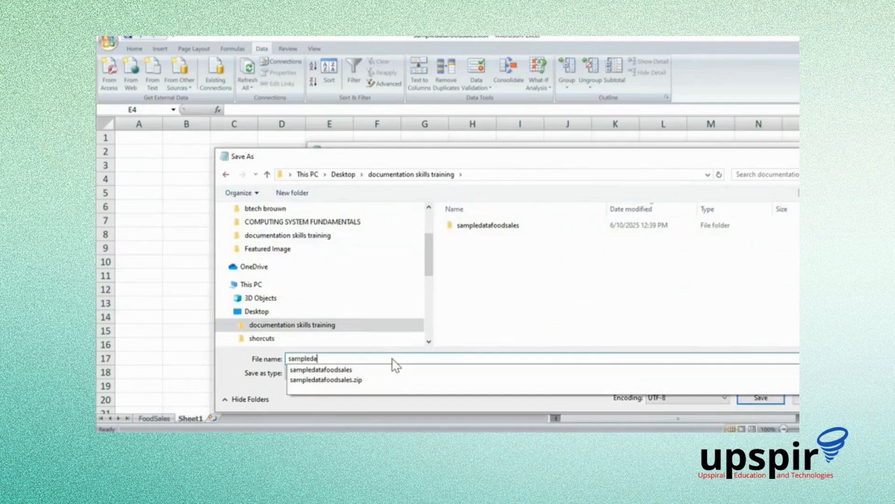
key(Return)
click(727, 145)
In Excel, start a text import of sampledata.txt from the documentation skills training folder.
click(153, 77)
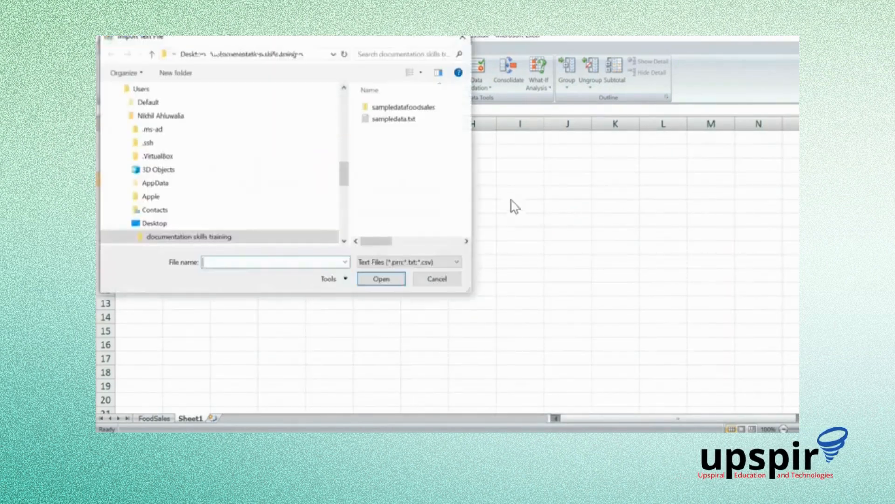
scroll(169, 173, up, 8)
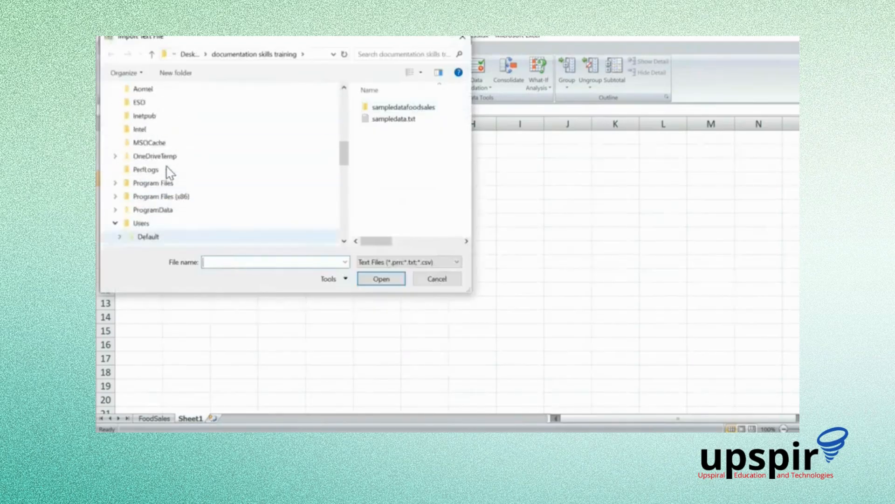
scroll(241, 133, up, 5)
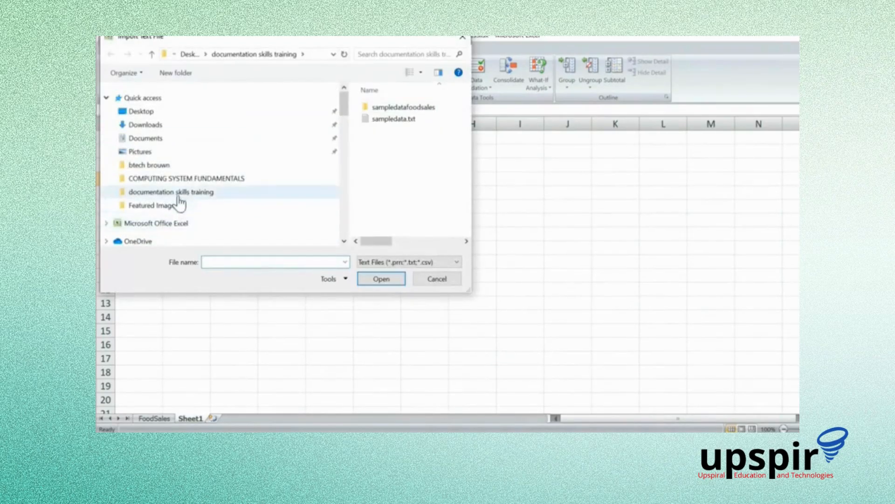
click(180, 185)
click(393, 107)
click(381, 280)
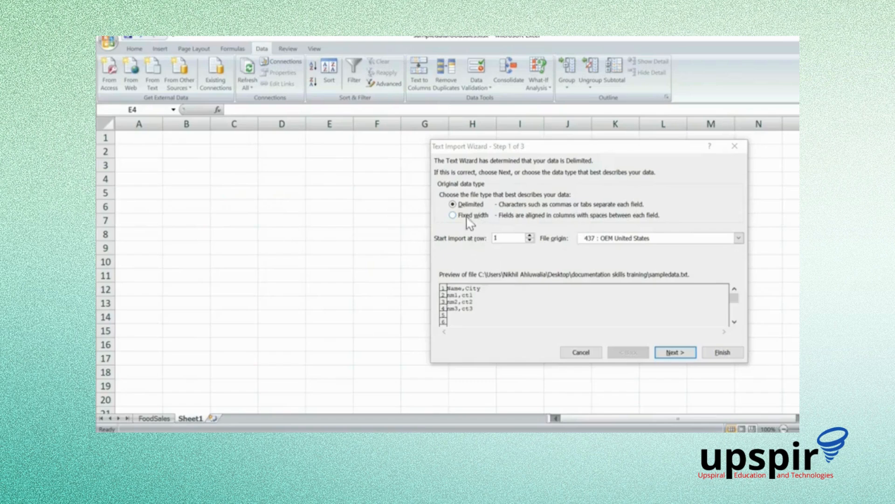
Keep the data type as Delimited and use Comma instead of Tab as the delimiter.
click(679, 353)
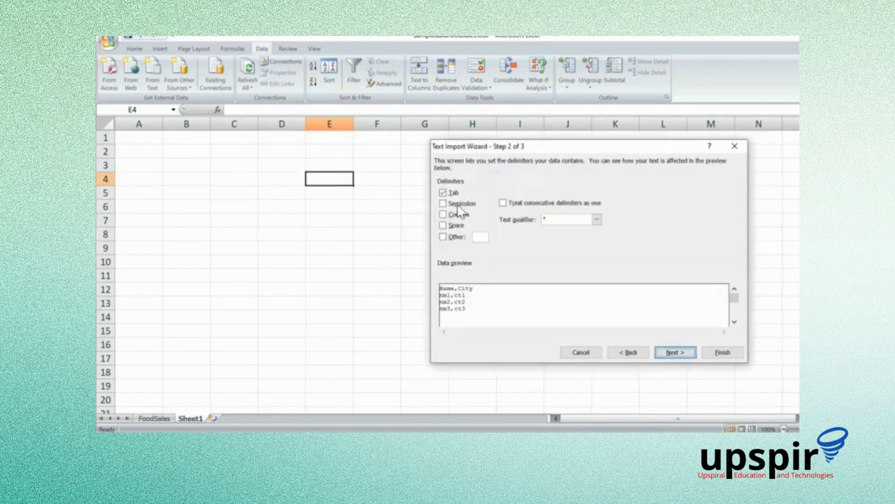
click(443, 193)
click(443, 214)
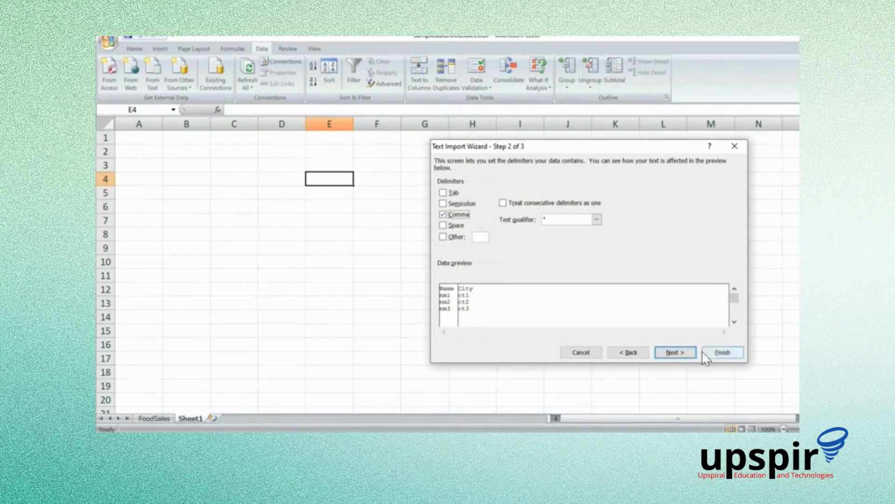
click(680, 354)
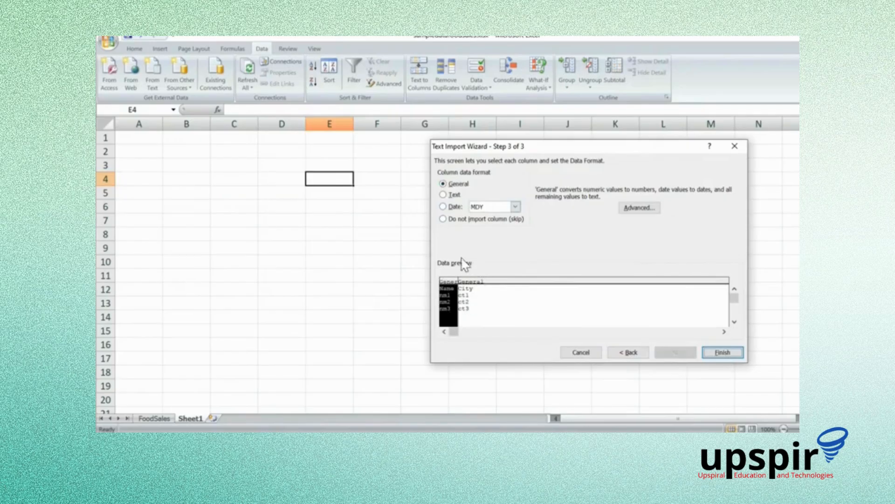
Check the Name and City columns, keep their General format, and finish the Text Import Wizard.
click(473, 282)
click(449, 286)
click(465, 284)
click(447, 285)
click(722, 352)
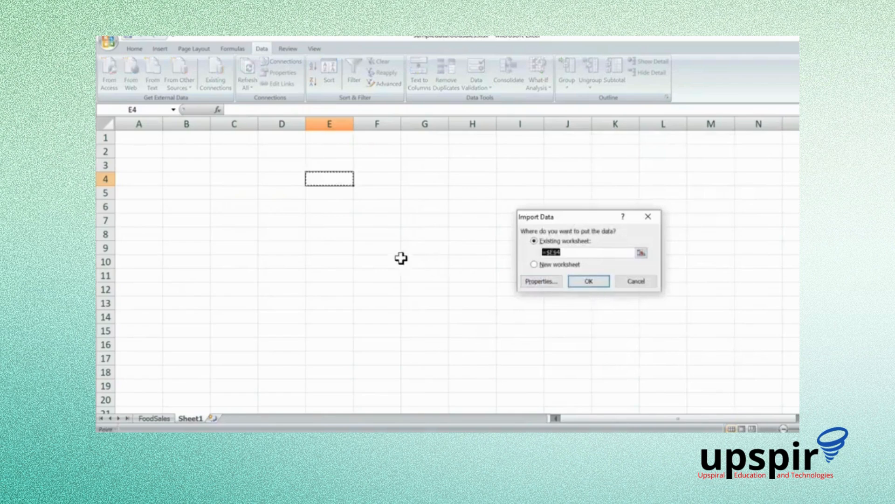
Place the imported data in the existing worksheet starting at cell A1, and widen the Name and City columns.
click(642, 252)
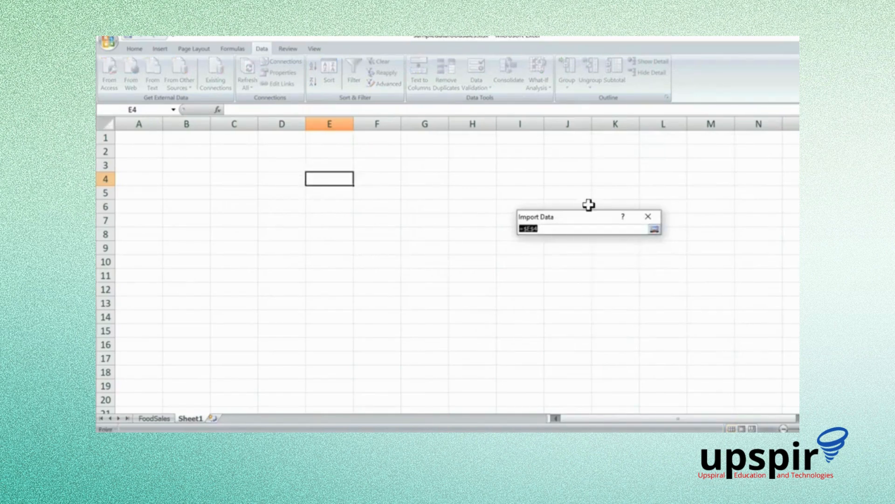
click(570, 231)
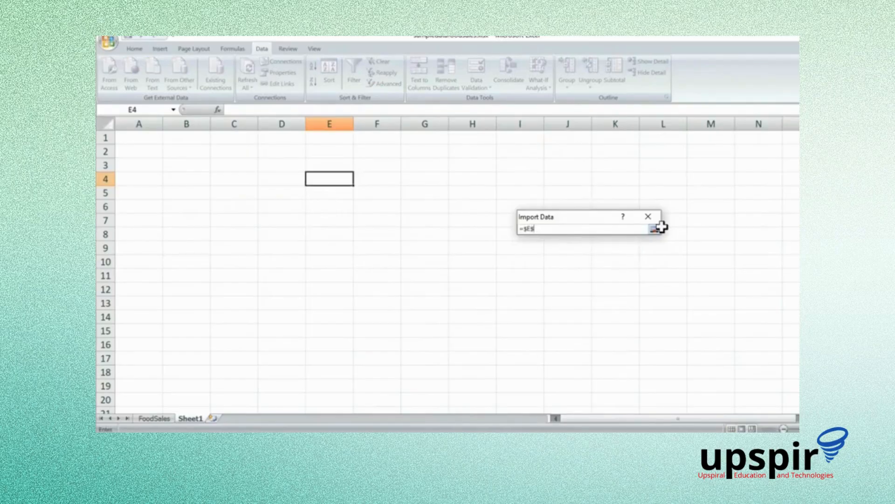
click(654, 229)
click(642, 252)
click(147, 139)
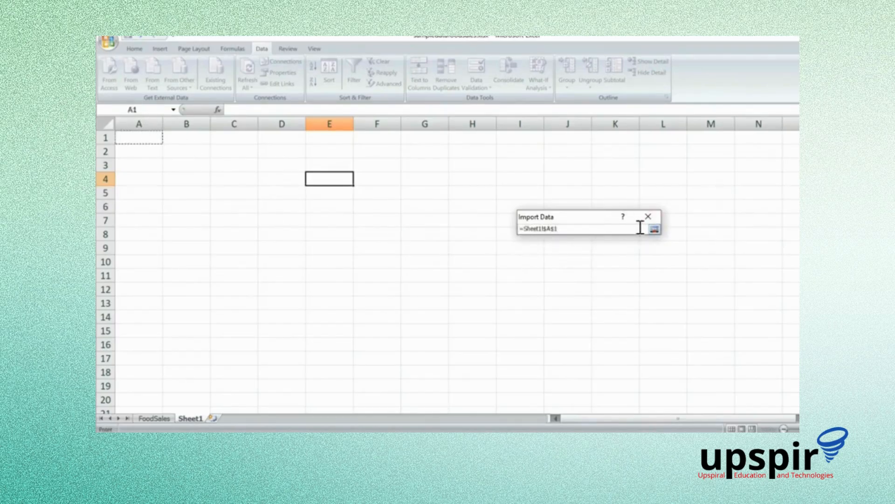
click(655, 229)
click(601, 281)
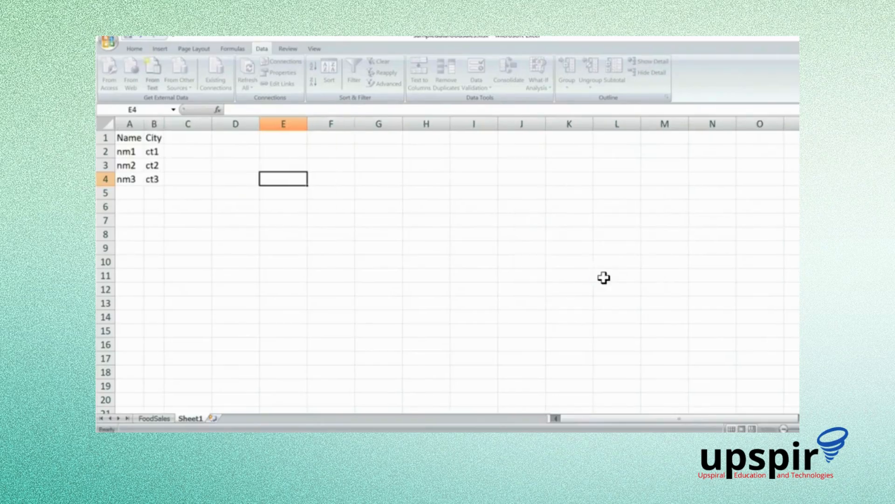
drag(164, 123, 215, 123)
drag(144, 123, 165, 124)
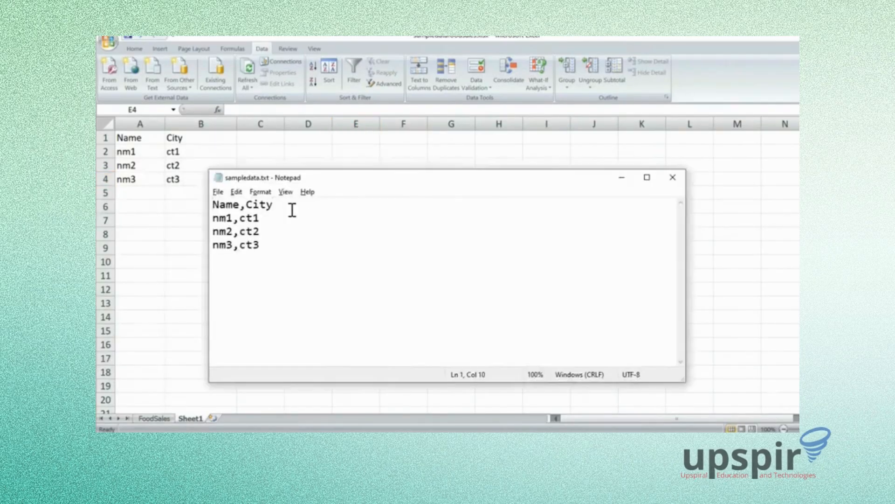
In sampledata.txt in Notepad, add an Id heading after City and a long zero-padded Id for the nm1 row.
text(,City,)
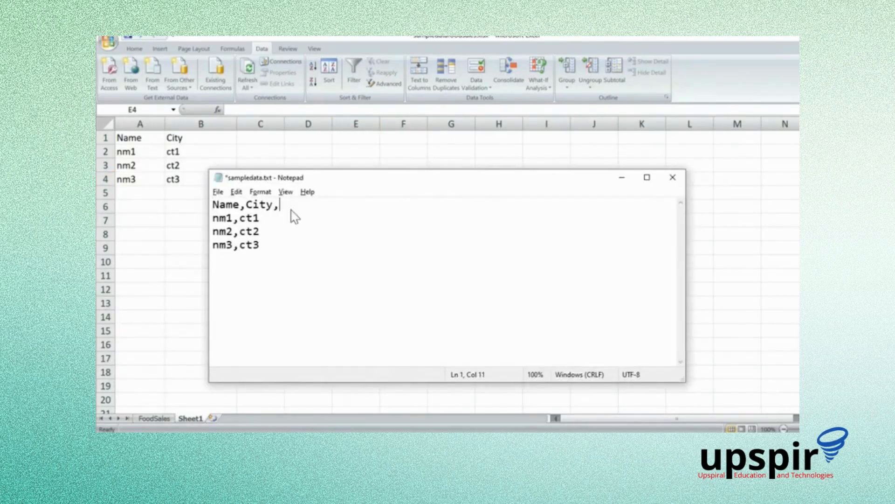
text(Id)
key(Down)
text(,00000000000012)
key(Down)
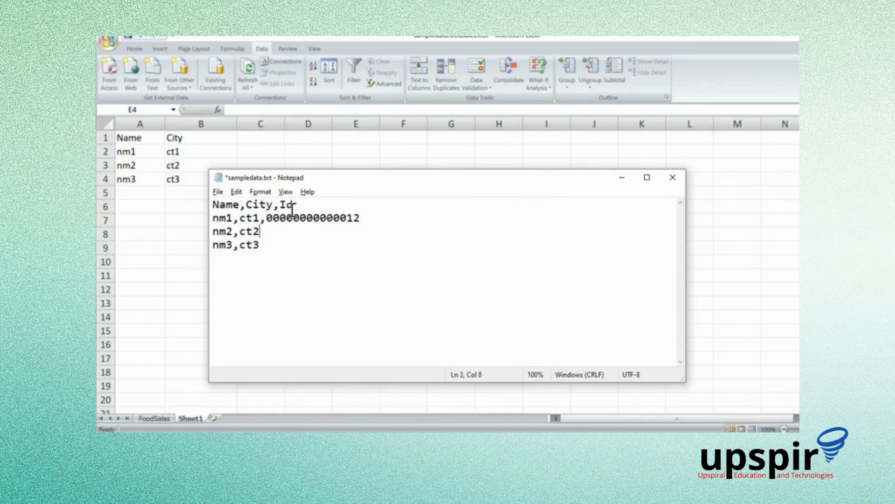
Add long numeric Id values to the nm2 and nm3 rows, then close the text file with its changes saved.
text(,110000000000000012)
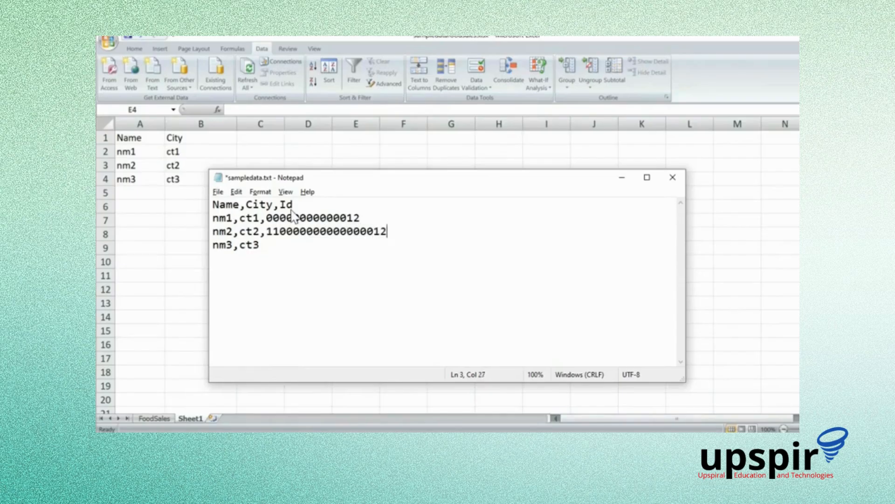
key(Return)
key(BackSpace)
key(Down)
text(,0120120120120120)
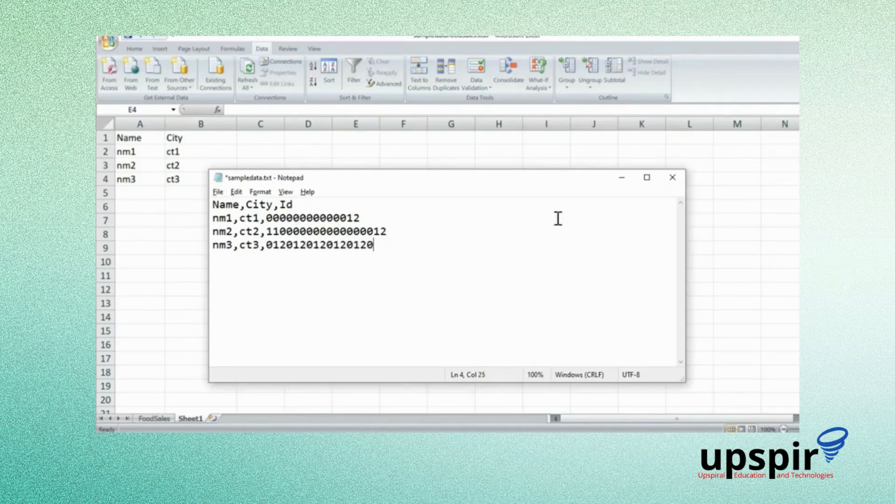
click(672, 177)
click(444, 249)
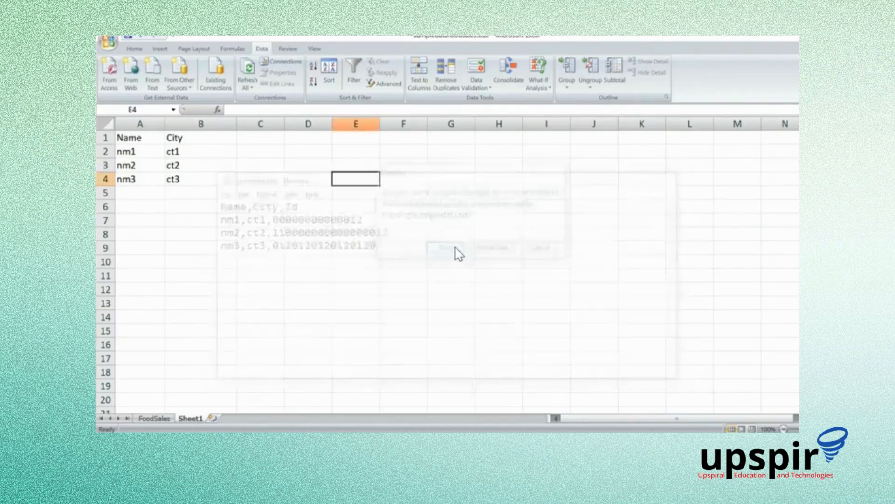
In Excel, clear the range A1:D6 together with the query behind the imported data.
drag(131, 138, 285, 210)
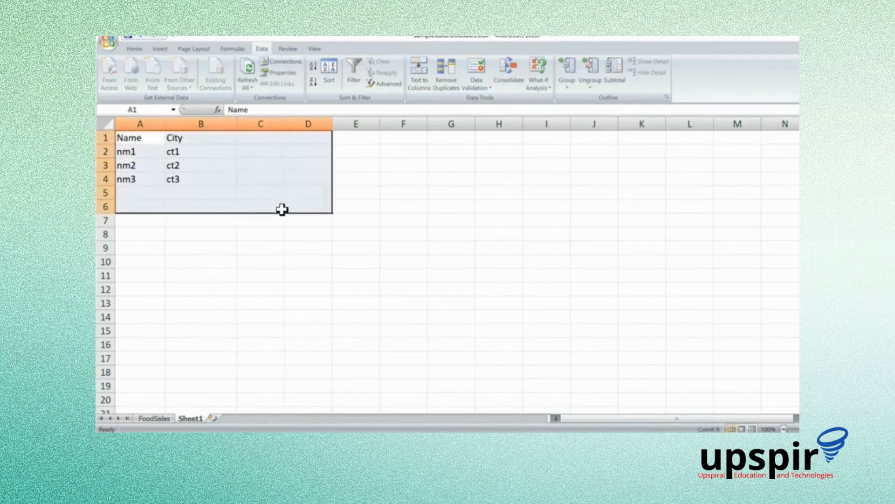
key(Delete)
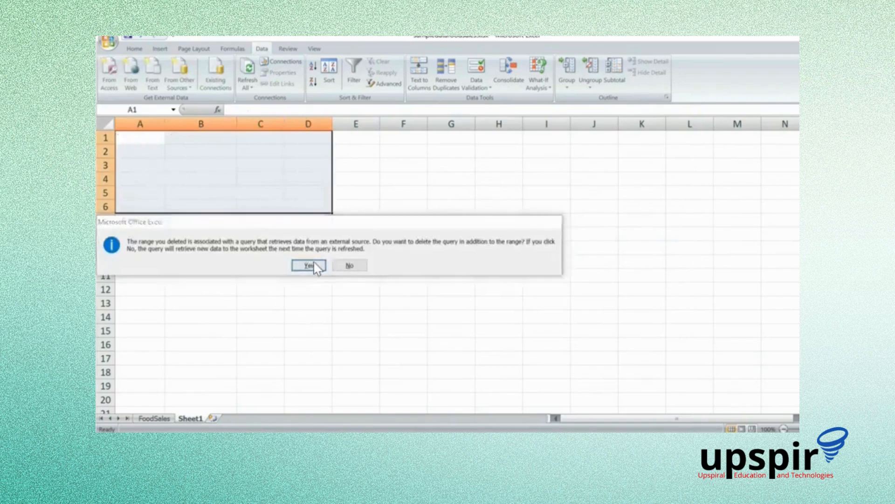
click(310, 265)
click(286, 234)
Start a text import of the updated sampledata.txt with cell A1 as the selected cell.
click(143, 133)
click(181, 85)
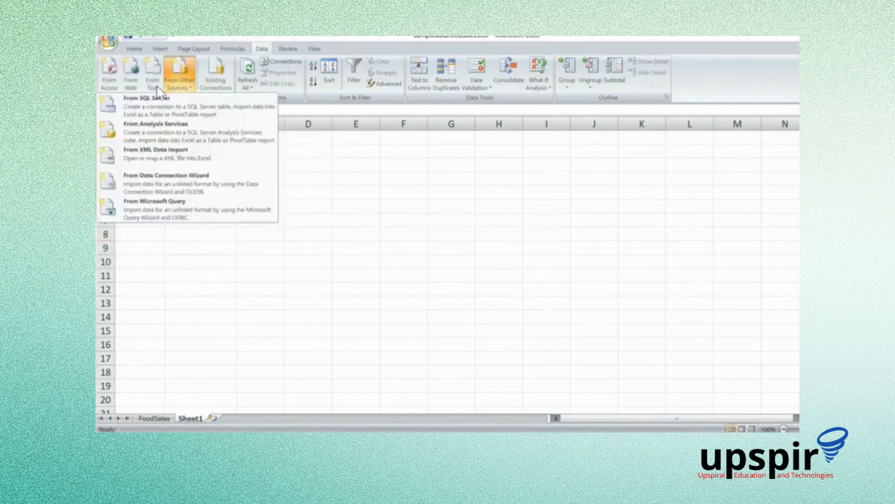
click(152, 80)
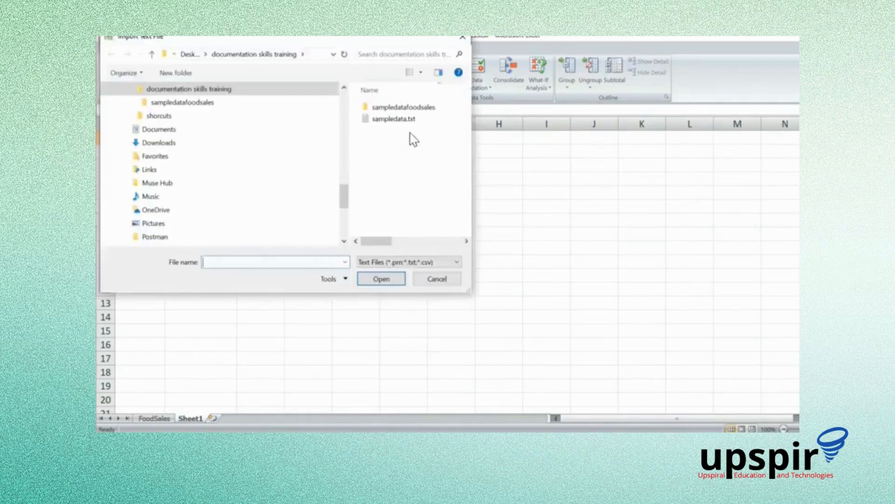
click(401, 119)
click(400, 279)
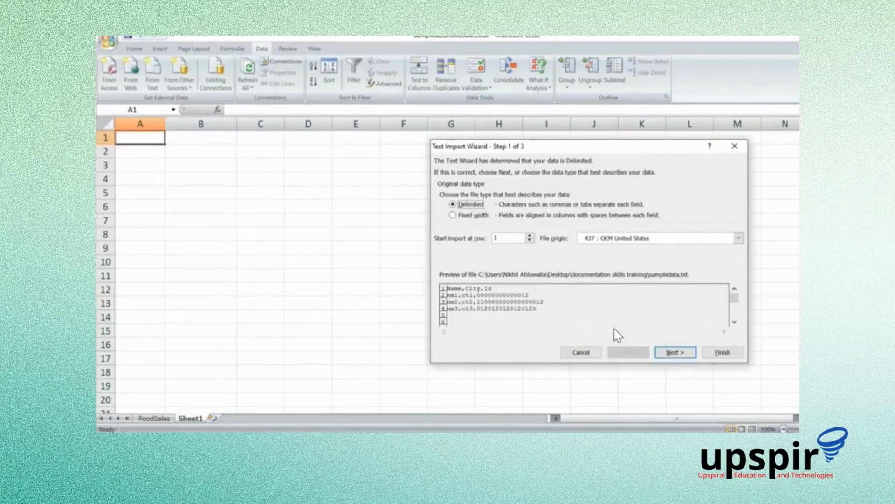
Use Comma instead of Tab as the delimiter, keep every column General, and place the import at A1.
click(674, 353)
click(443, 193)
click(444, 215)
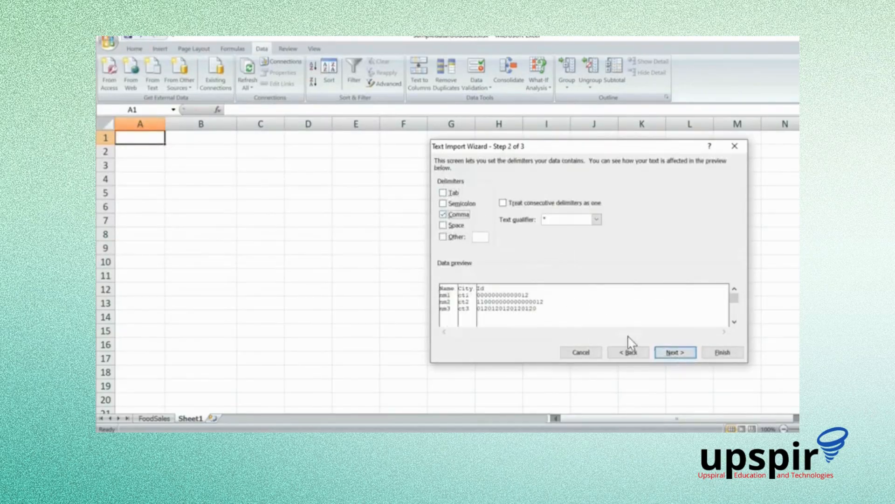
click(674, 353)
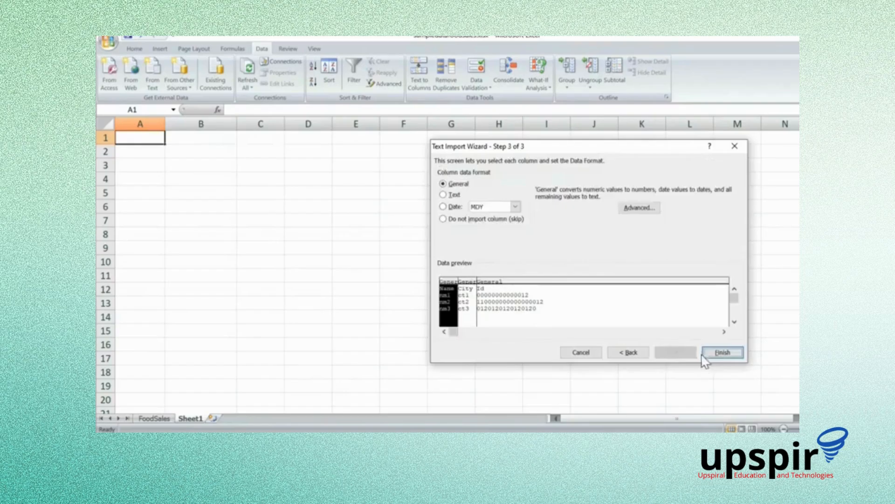
click(718, 353)
click(597, 283)
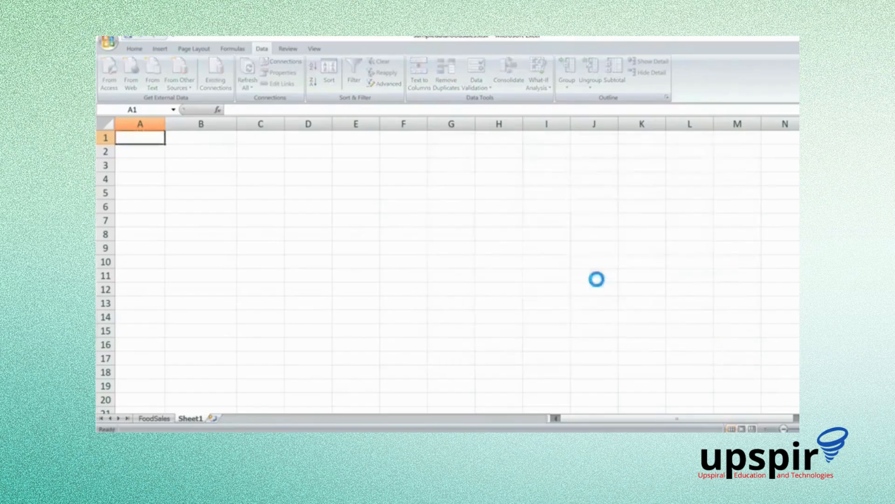
Widen column C and check how the long Id values in C2:C4 were imported.
click(207, 153)
drag(207, 155, 208, 177)
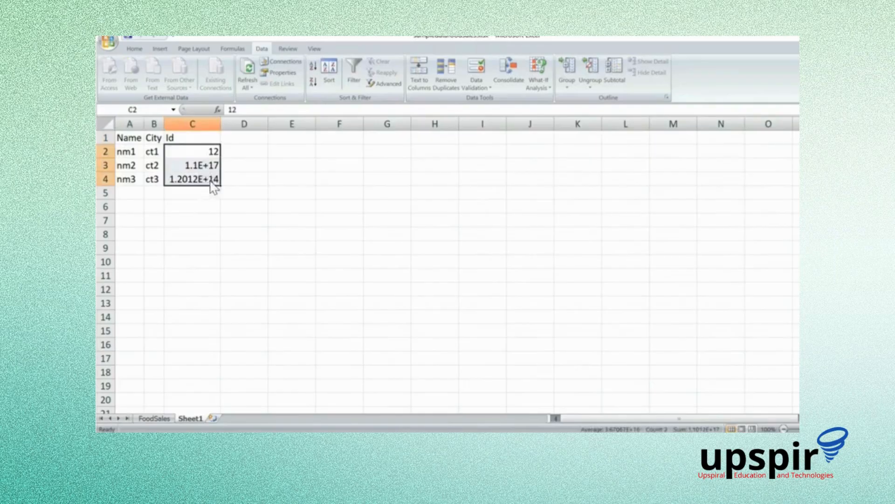
click(206, 149)
click(194, 166)
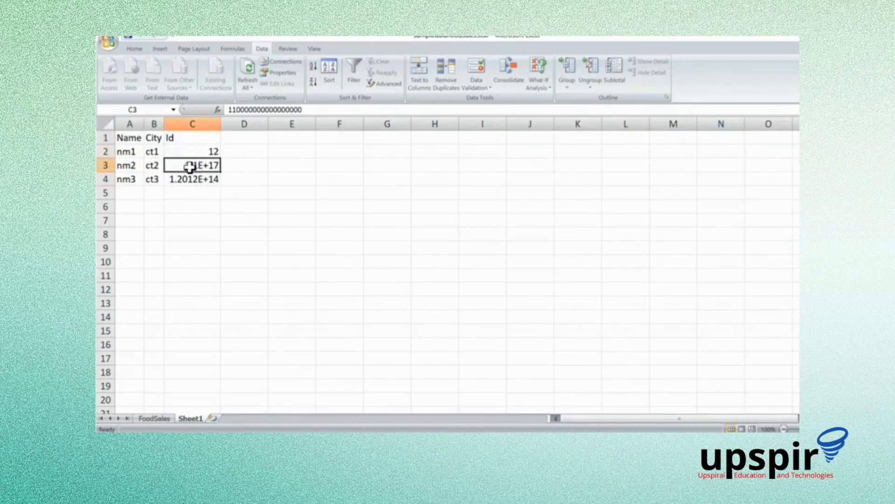
click(211, 178)
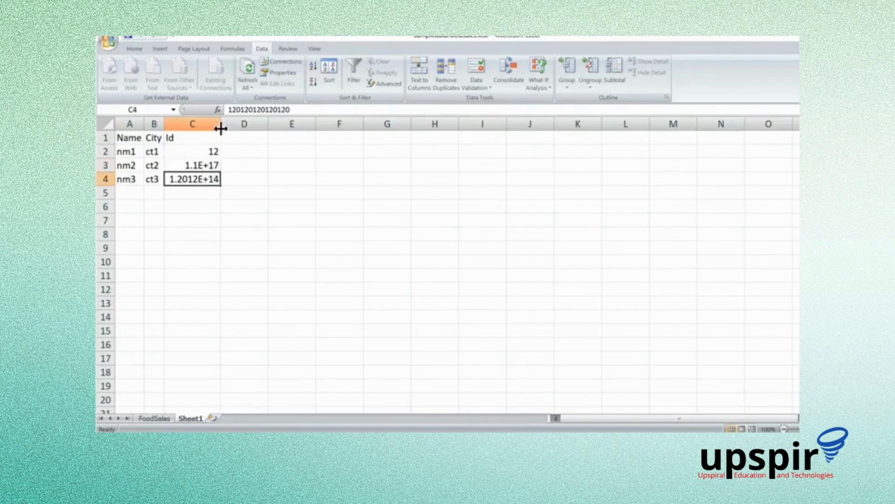
drag(221, 124, 314, 124)
click(356, 177)
click(302, 150)
click(294, 177)
click(293, 163)
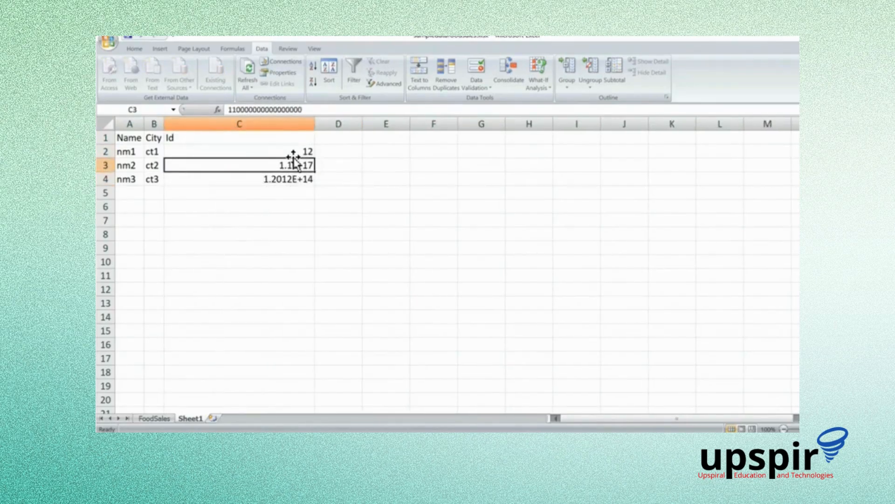
Try to re-enter the existing Id value in cell C2, then cancel the entry.
click(292, 149)
double_click(291, 149)
key(Return)
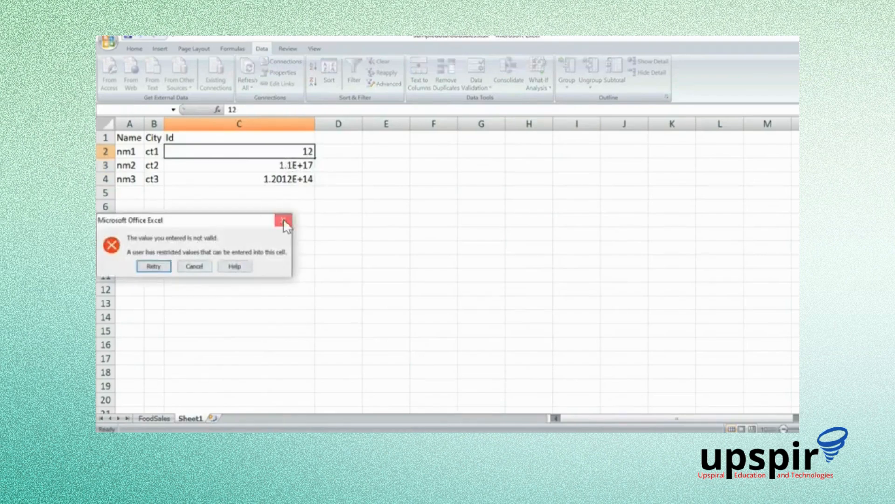
click(283, 220)
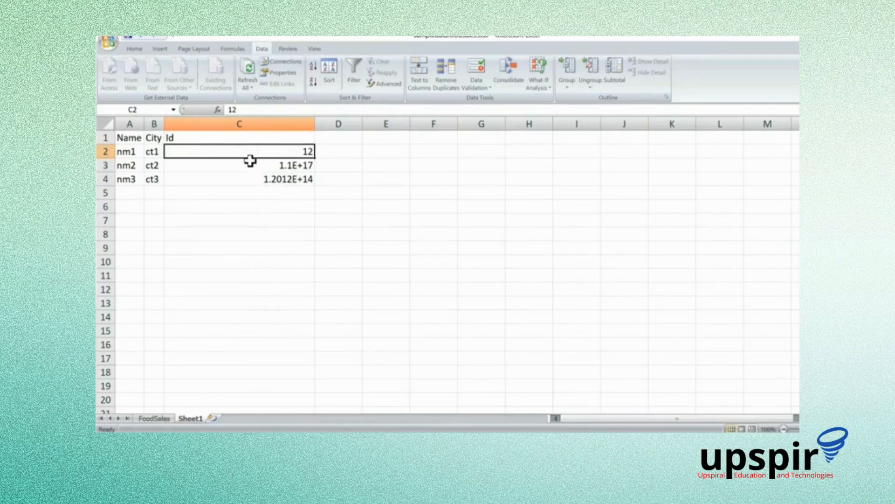
Clear the validation circles for the whole Id column.
drag(237, 151, 254, 183)
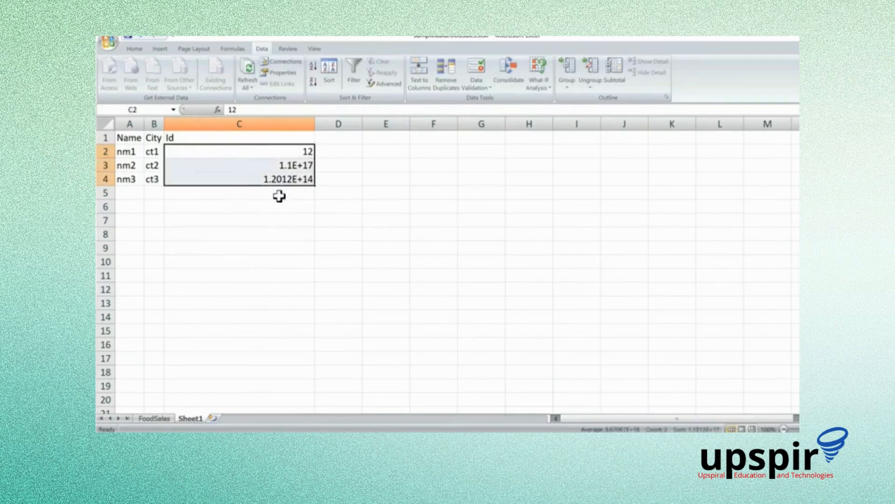
click(482, 88)
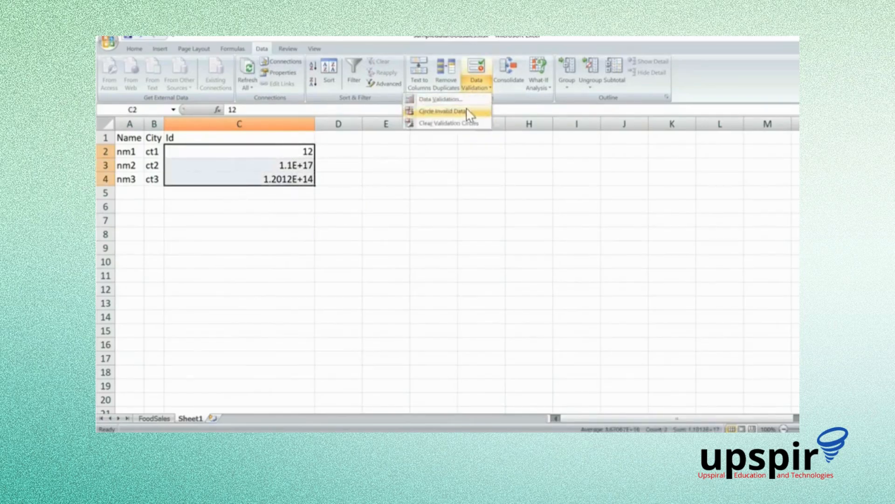
click(306, 176)
click(282, 121)
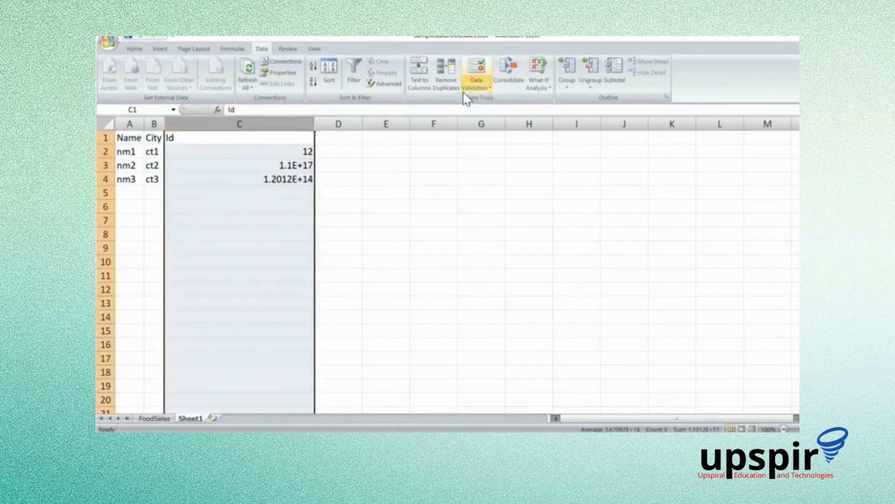
click(476, 87)
click(458, 123)
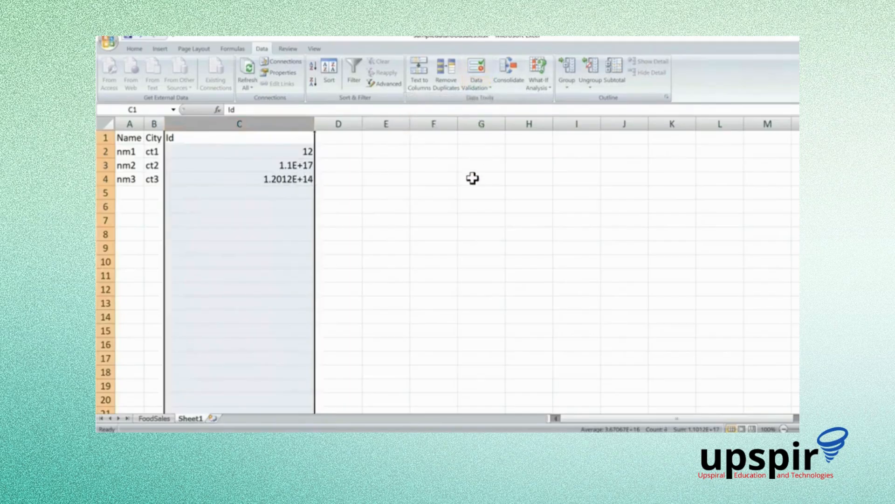
click(302, 179)
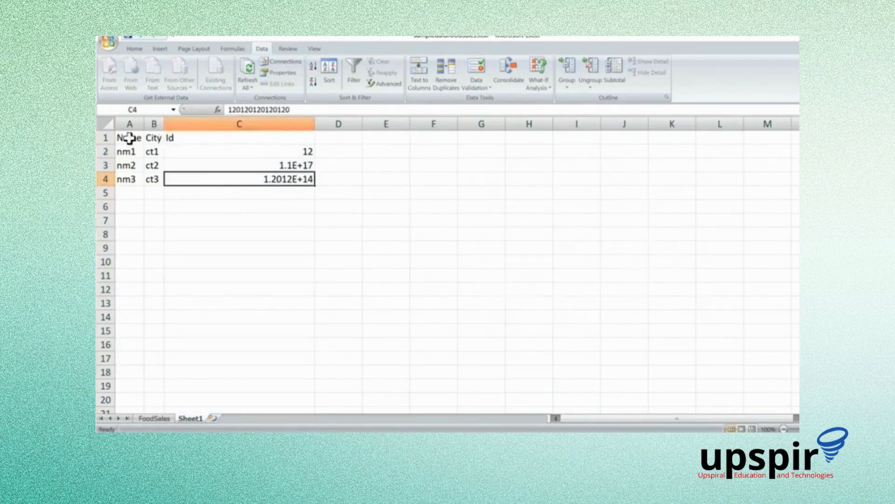
Clear the imported Name, City and Id data in A1:C6 along with its associated query.
drag(124, 137, 265, 208)
key(Delete)
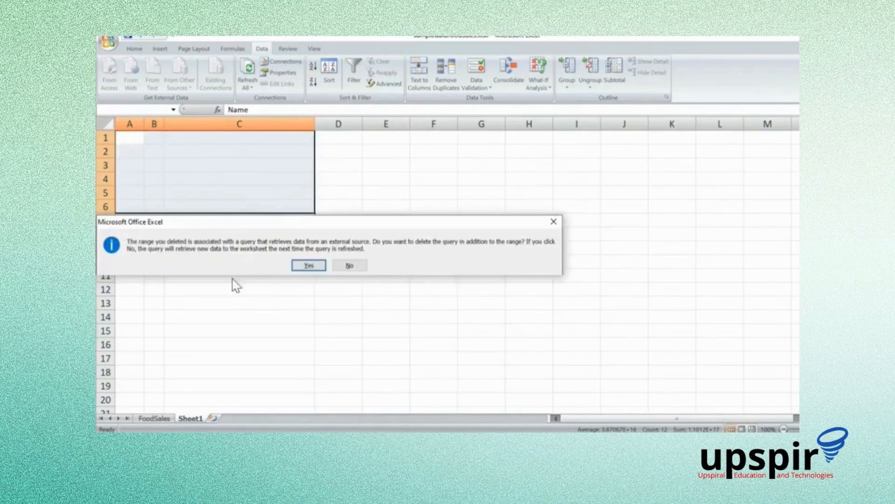
click(311, 266)
click(280, 246)
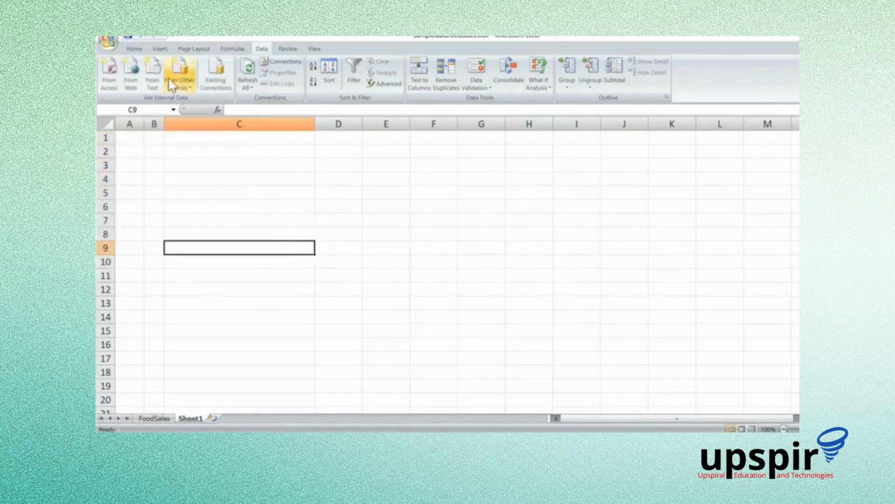
Start another import of sampledata.txt as delimited data, with Comma enabled as a delimiter.
click(152, 73)
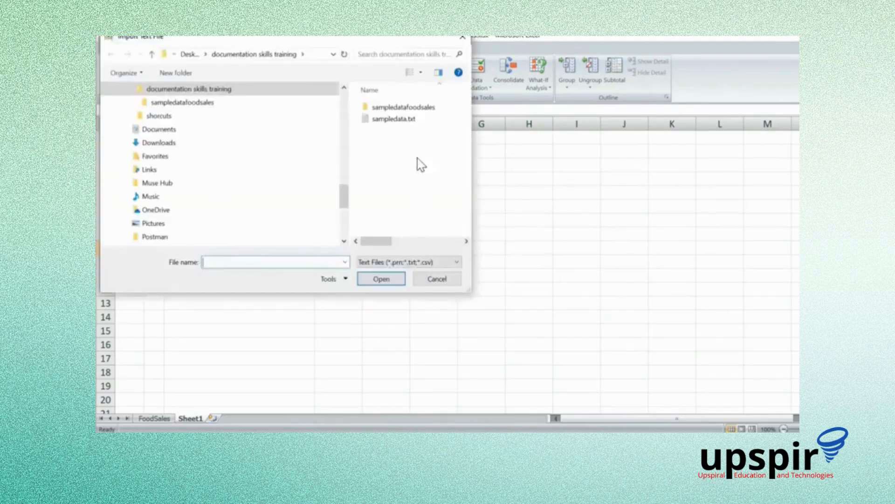
click(397, 121)
click(381, 279)
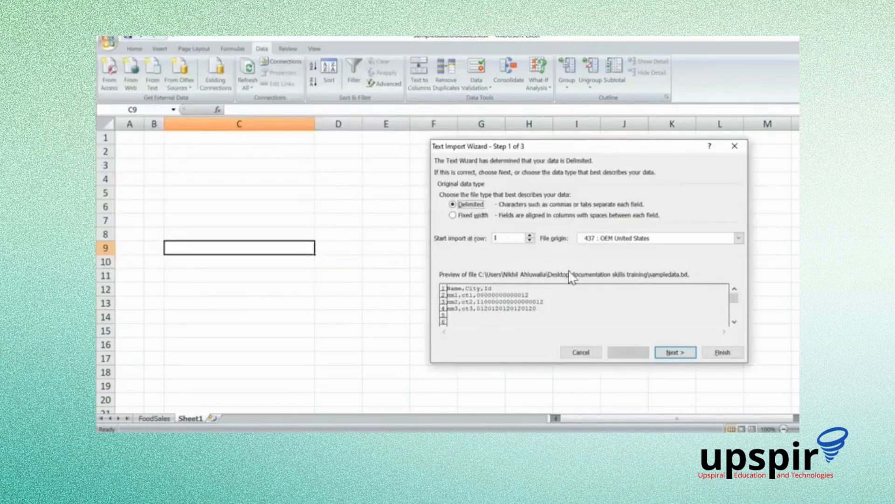
click(675, 352)
click(447, 215)
click(675, 353)
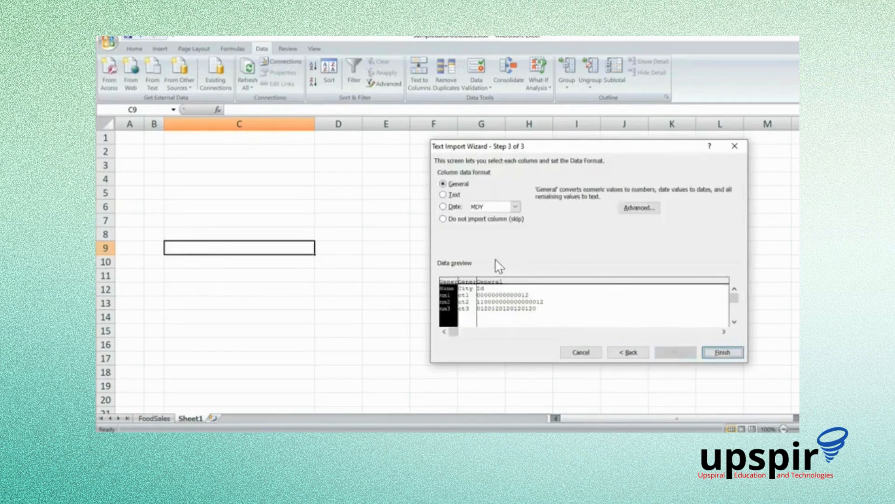
Set the Id column's data format to Text and finish the Text Import Wizard.
click(500, 281)
click(444, 195)
click(722, 353)
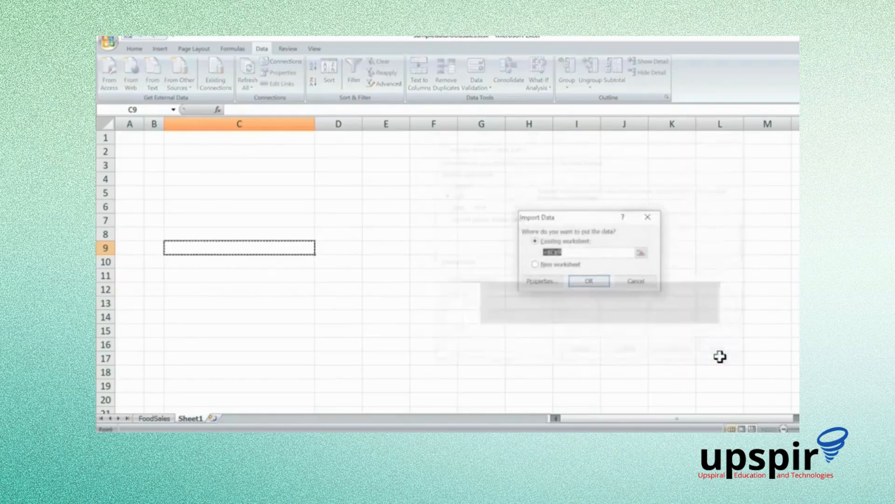
Place the imported data at C9 of the existing worksheet and widen the Id column.
click(589, 281)
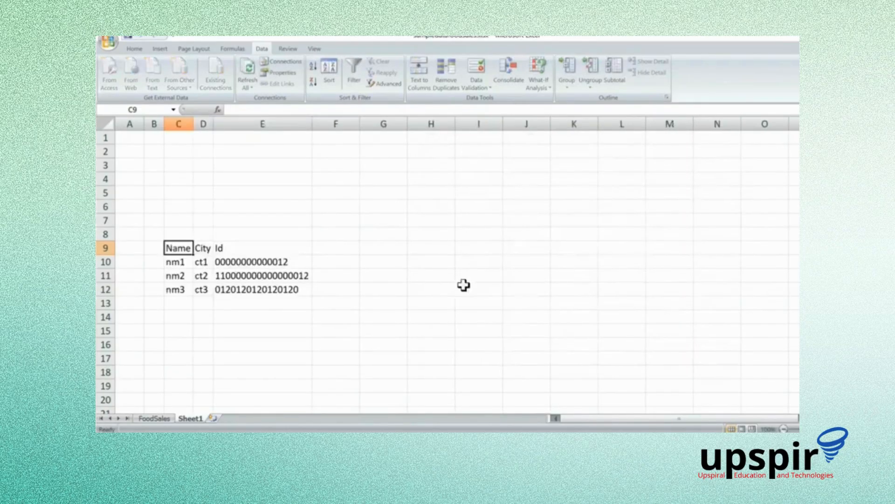
drag(310, 121, 371, 122)
drag(264, 261, 262, 285)
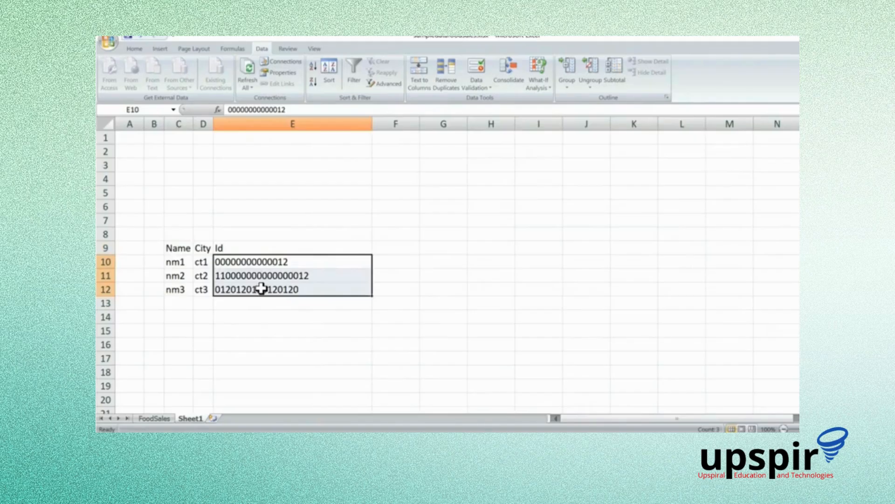
click(265, 297)
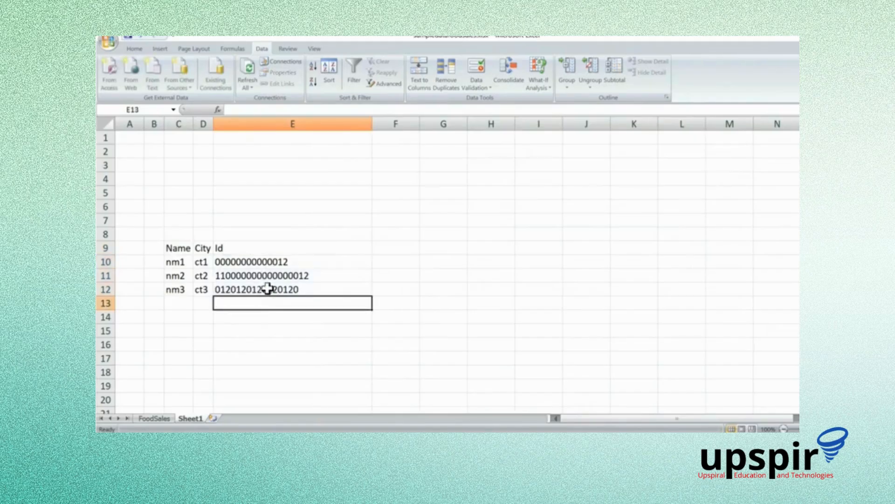
click(274, 262)
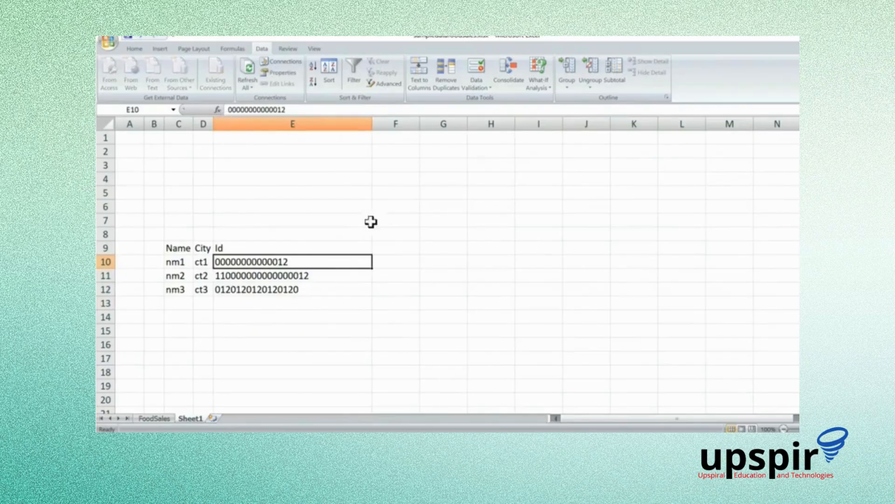
Enter 12 in cell F6 as a plain number for comparison with the Id values.
click(407, 211)
text(12)
key(Return)
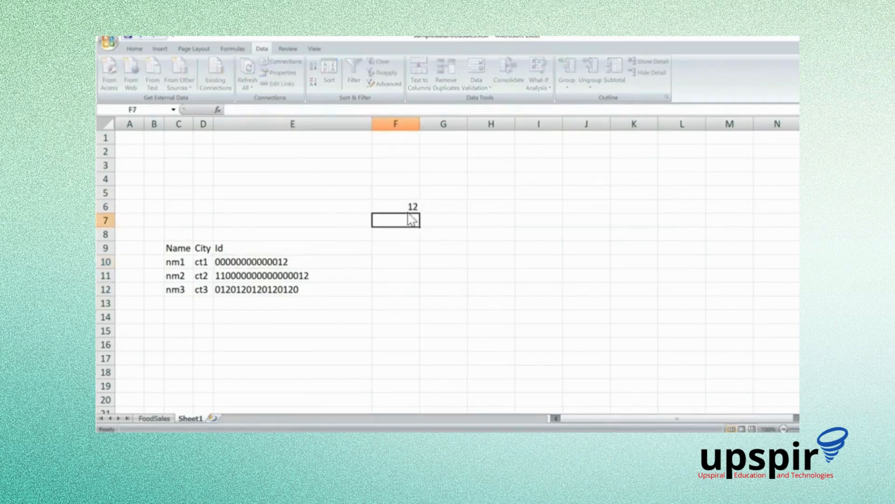
click(409, 211)
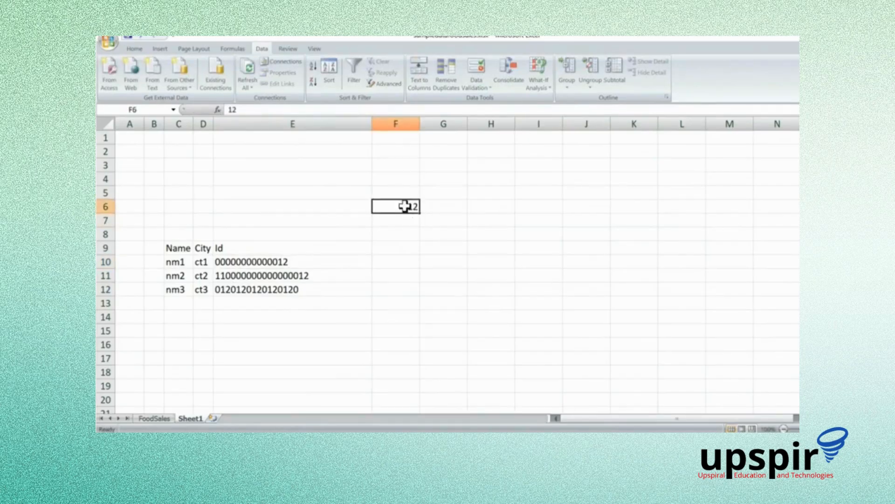
Inspect the text-formatted Id values in E10:E12 against the plain number in F6.
click(274, 264)
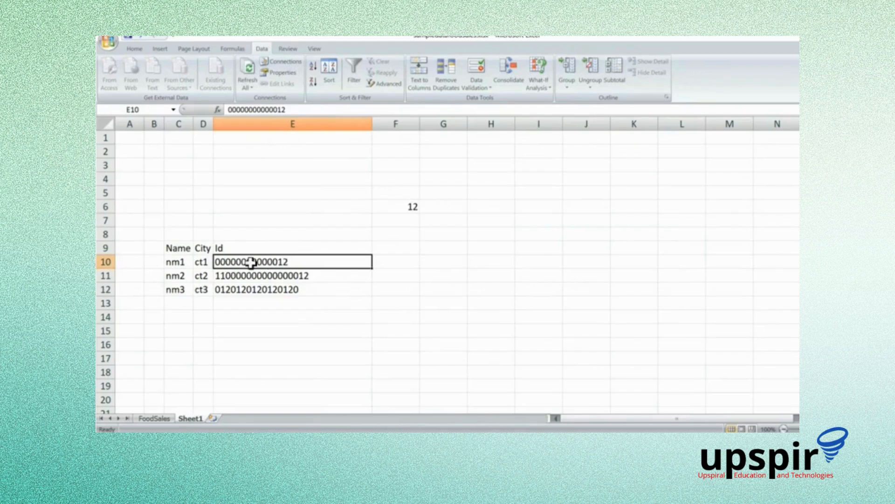
click(275, 277)
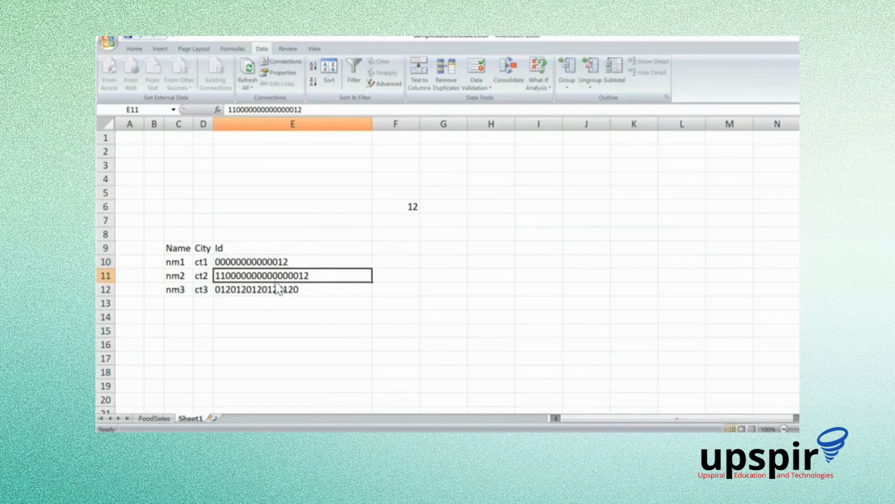
drag(277, 264, 272, 295)
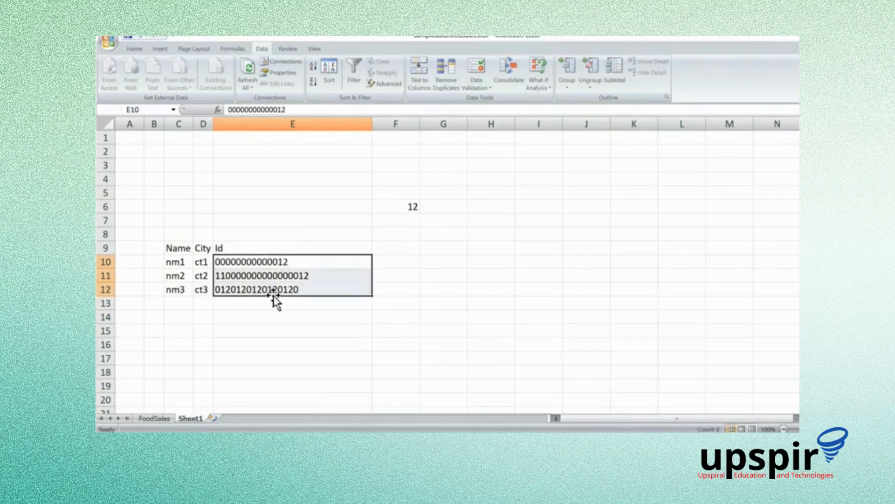
click(271, 306)
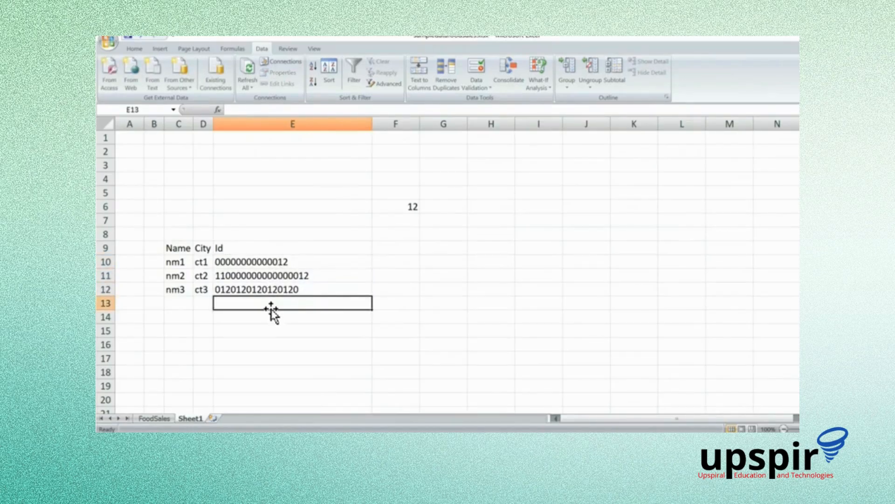
click(272, 265)
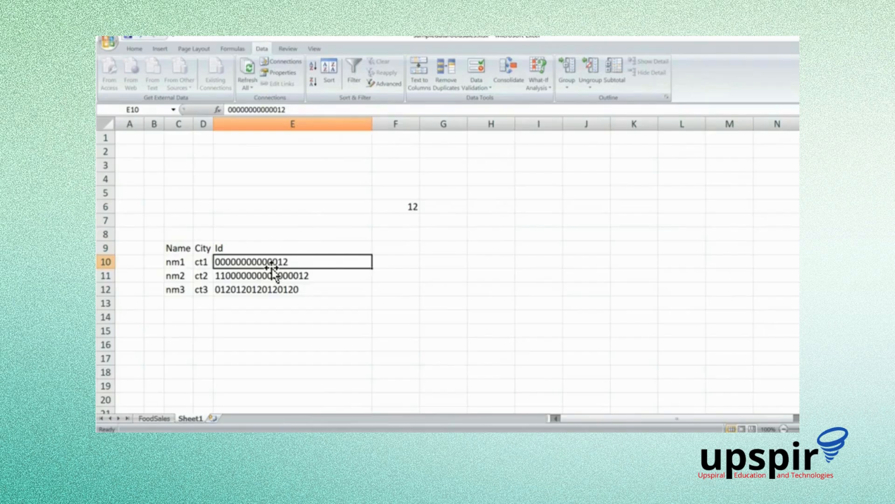
Look through the file types offered for saving the workbook in other formats, and leave without saving.
click(108, 43)
mouse_move(148, 142)
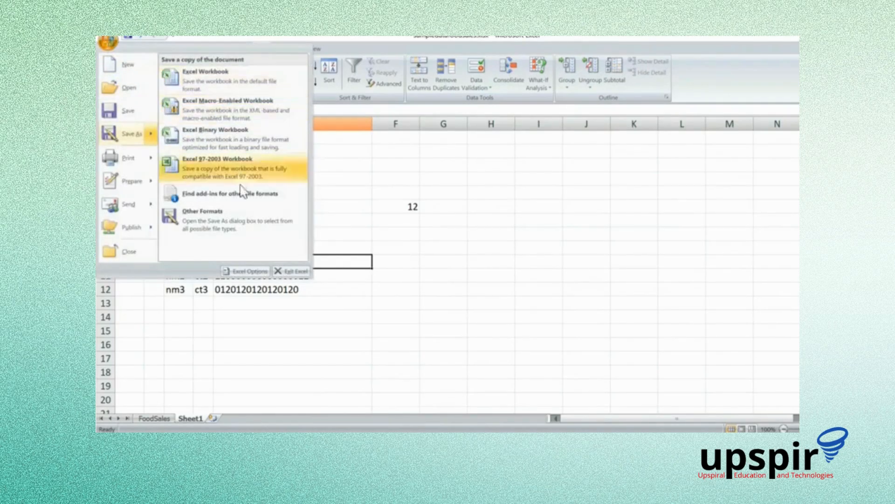
click(235, 219)
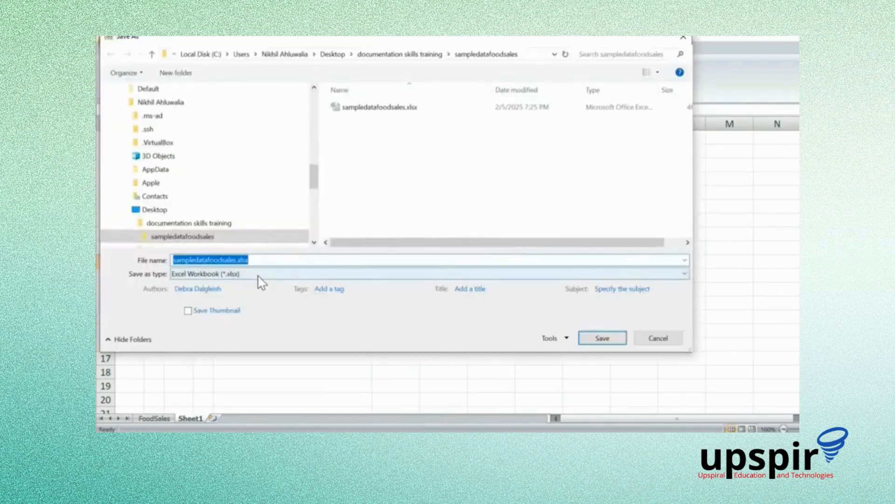
click(259, 276)
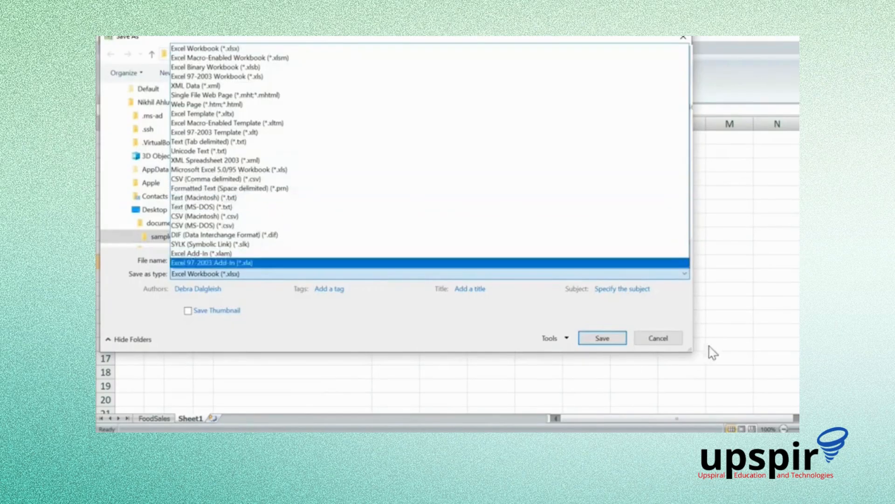
click(680, 336)
click(661, 333)
Clear the comparison number from cell F6.
drag(391, 194, 462, 227)
drag(471, 284, 464, 284)
Move the Name, City and Id table to start at cell A1 and autofit column C to its values.
drag(176, 249, 278, 289)
drag(208, 241, 133, 135)
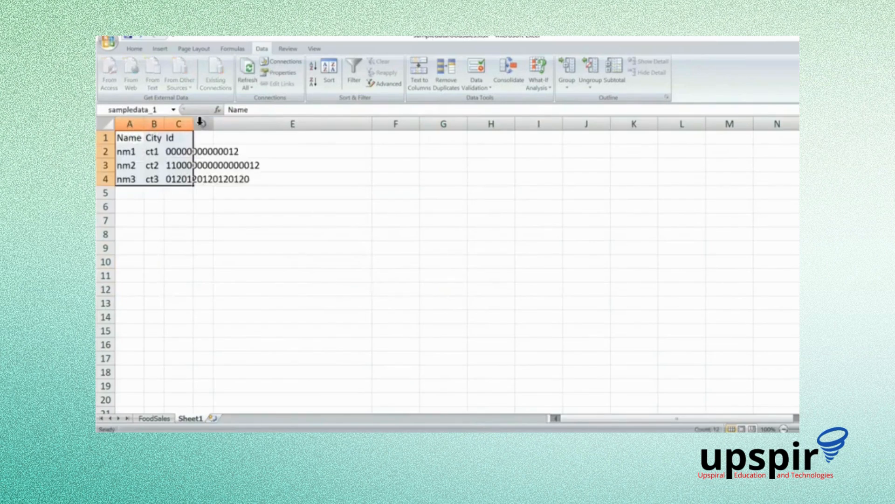
double_click(193, 123)
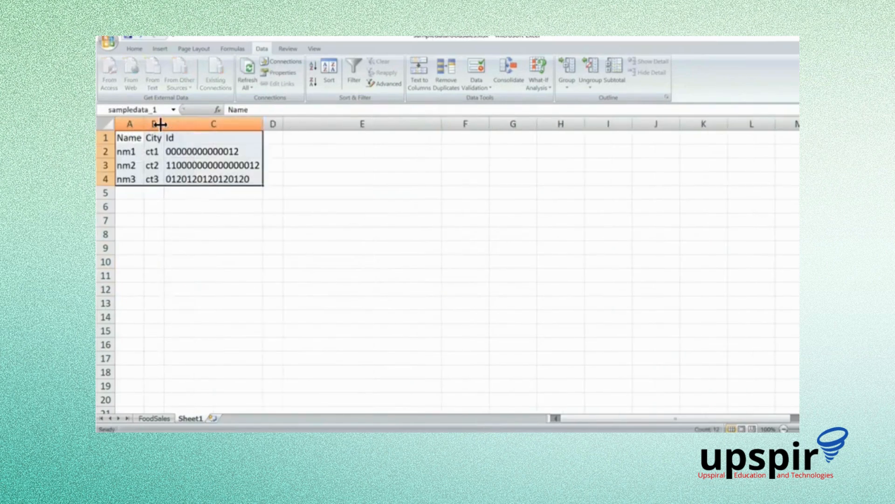
click(237, 199)
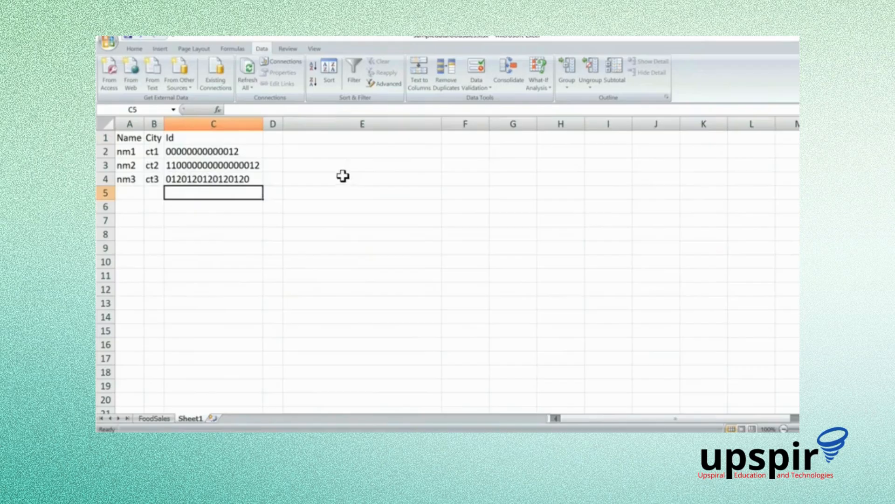
click(105, 43)
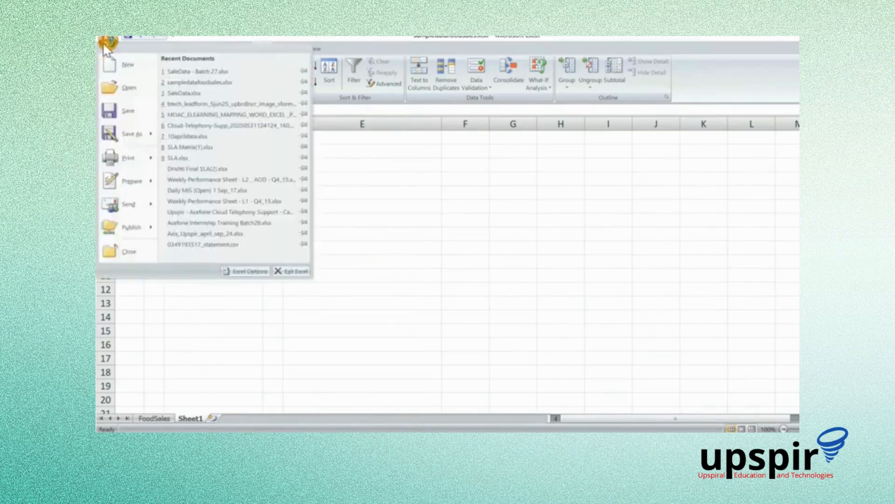
mouse_move(131, 134)
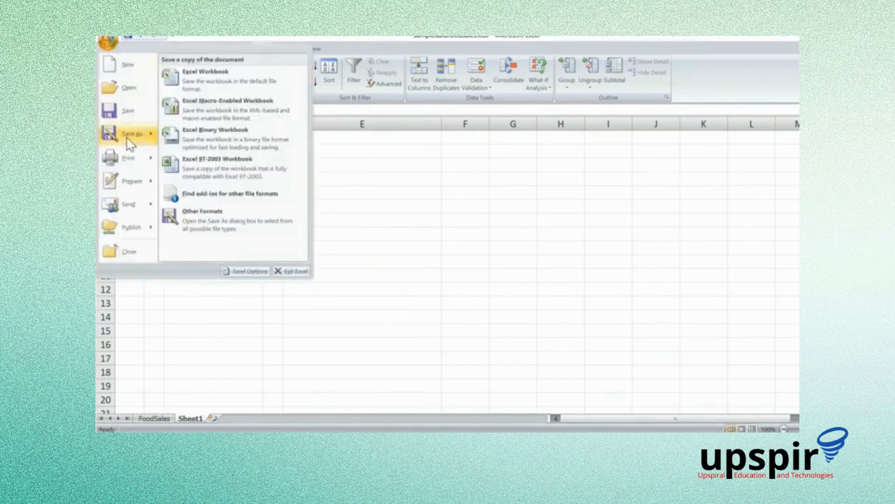
click(212, 91)
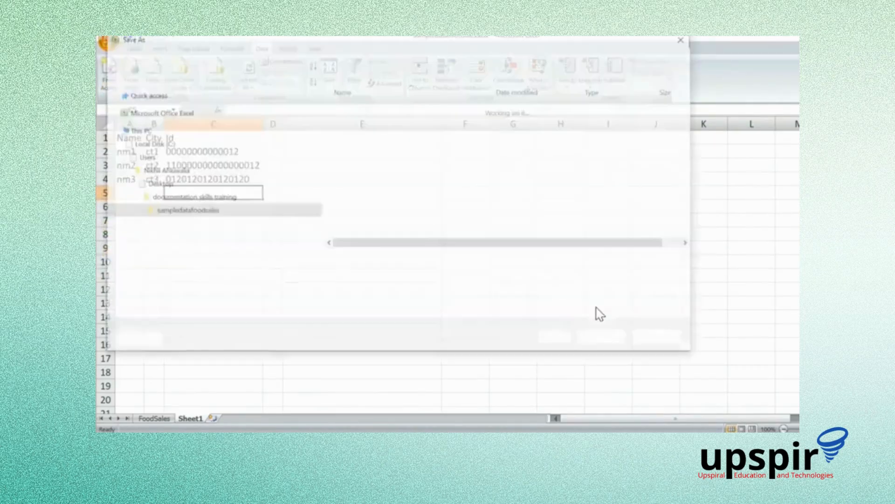
click(641, 339)
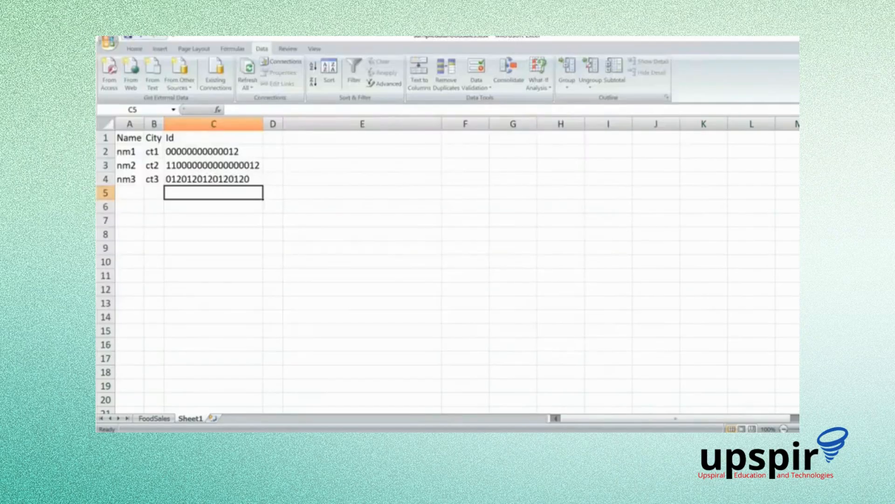
Save a copy of the active sheet as sampledatafoodsales.csv in CSV (Comma delimited) format, accepting the format limitations.
click(110, 40)
mouse_move(130, 133)
click(247, 226)
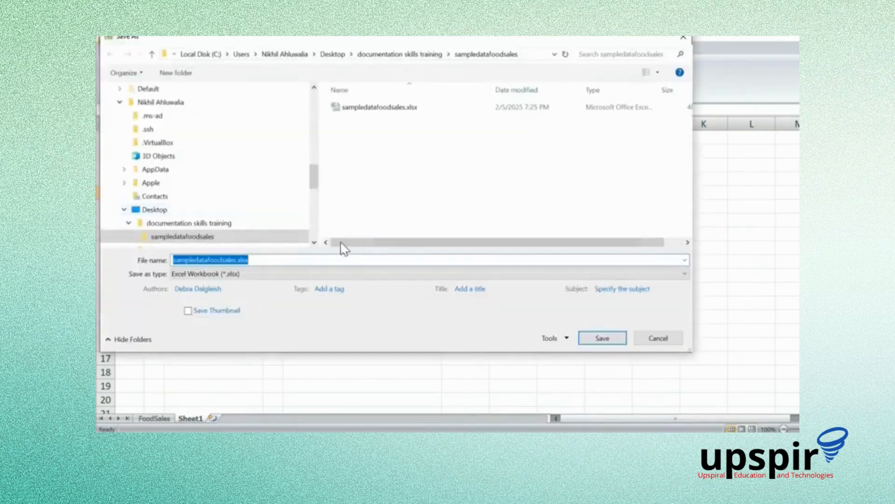
click(282, 279)
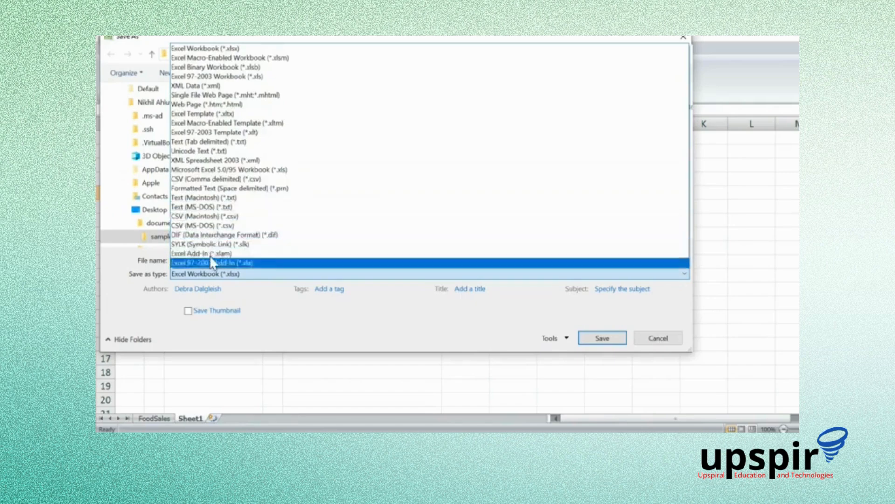
click(201, 179)
click(602, 323)
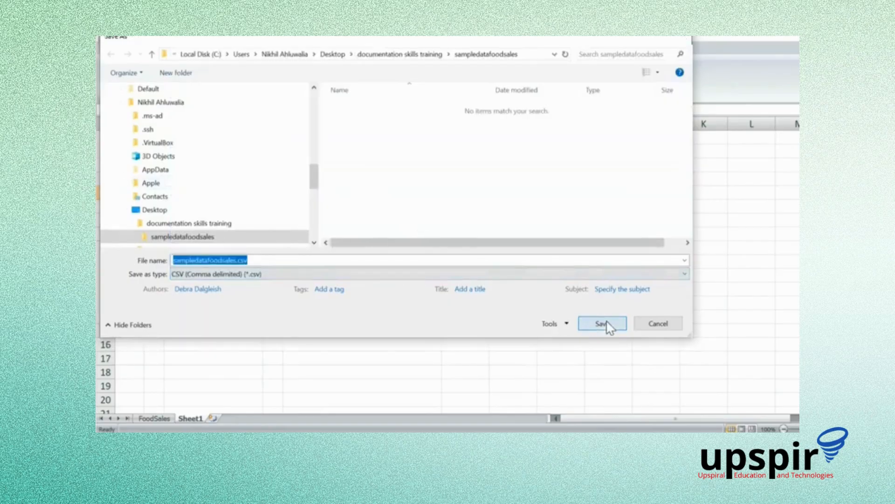
click(264, 271)
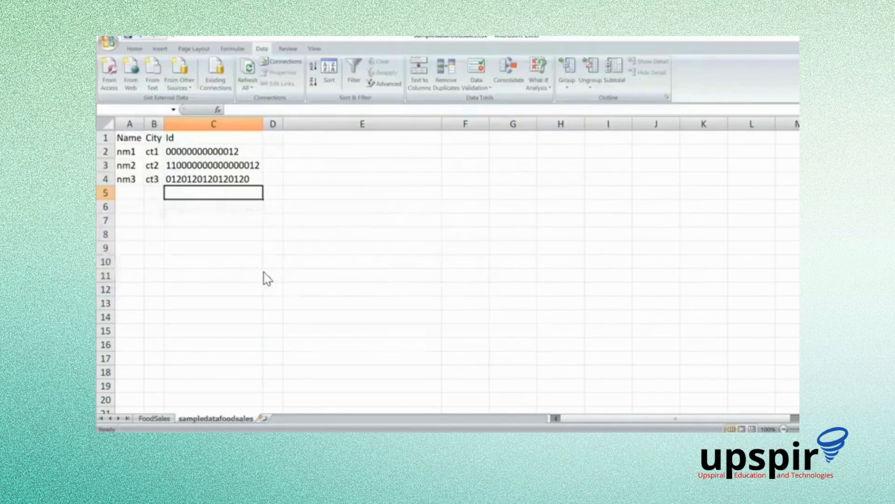
click(270, 275)
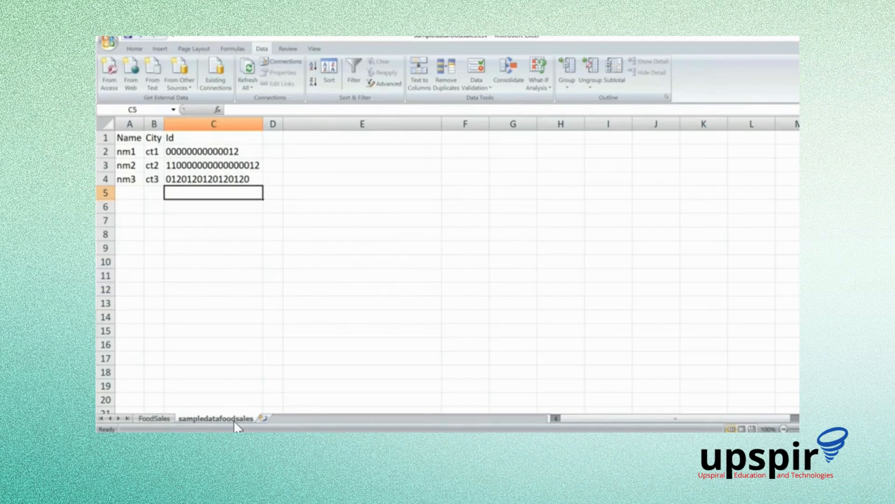
Insert four blank worksheets after the sampledatafoodsales sheet and return to that sheet.
click(264, 417)
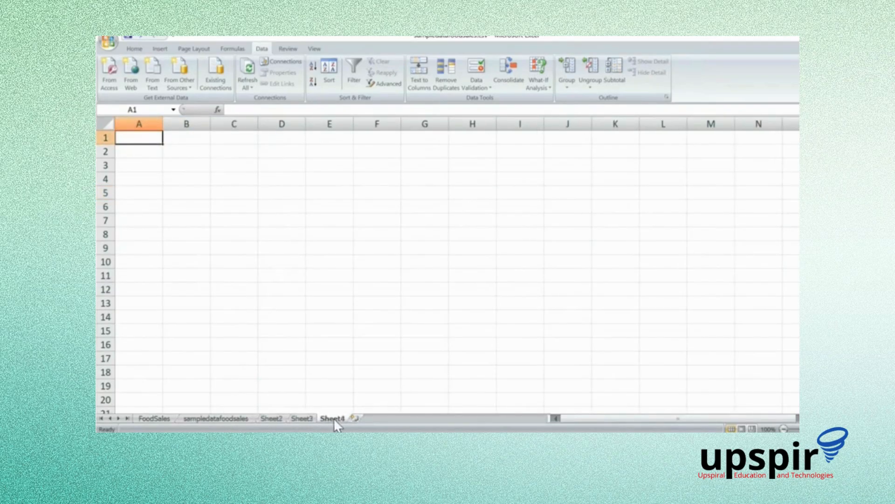
right_click(373, 418)
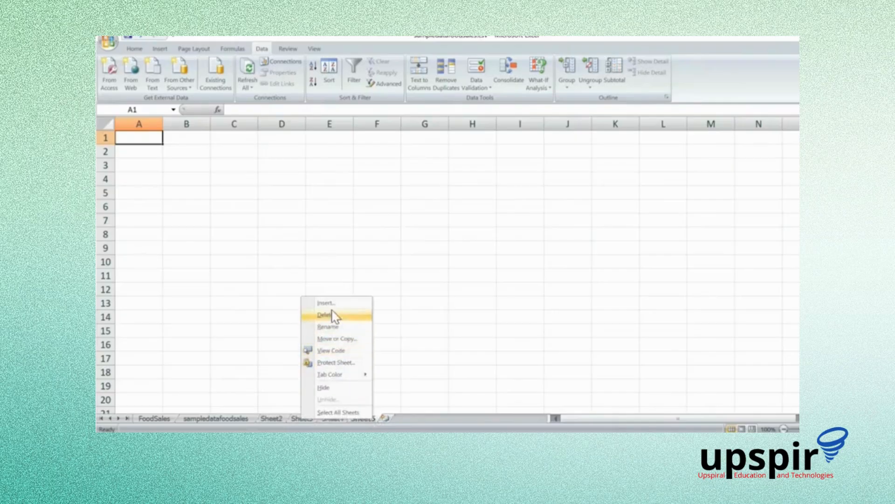
click(236, 418)
click(236, 418)
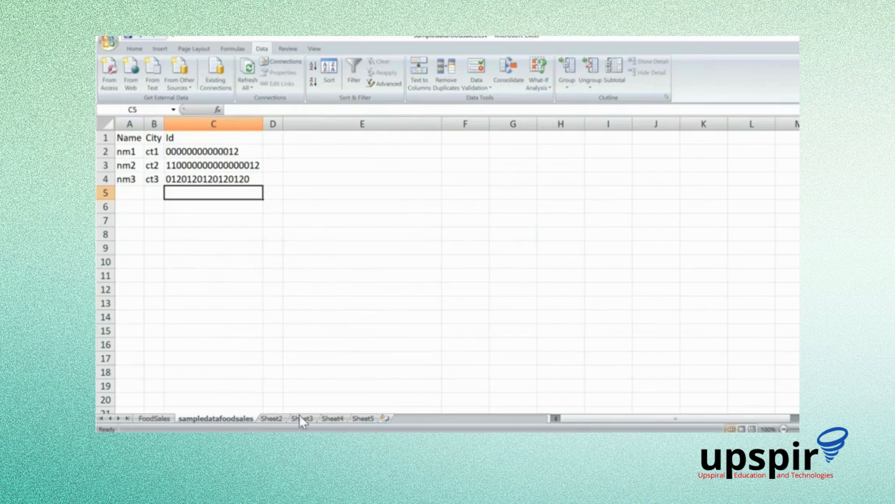
Create a copy of the sampledatafoodsales sheet in the same workbook, placed before the original.
right_click(223, 416)
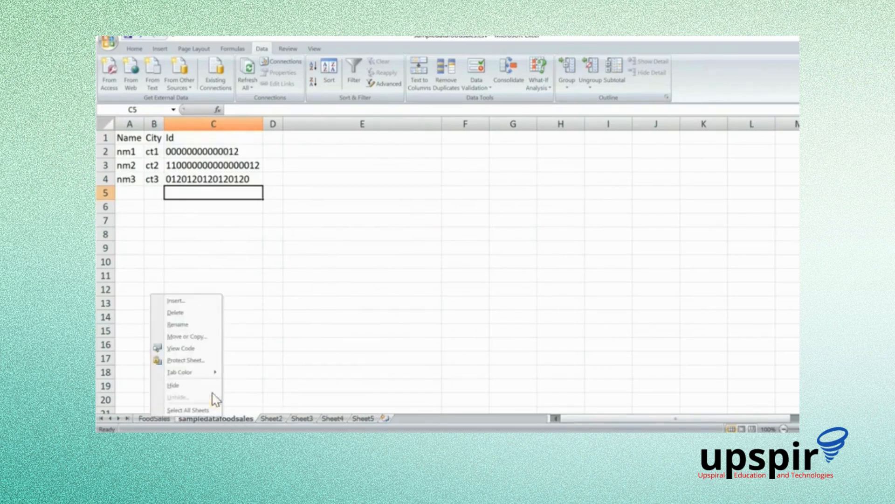
click(204, 337)
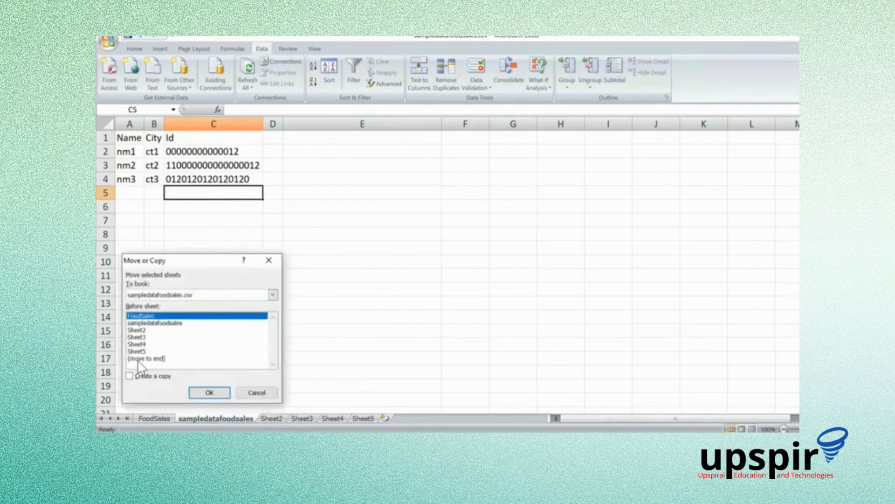
click(130, 376)
click(153, 322)
click(209, 392)
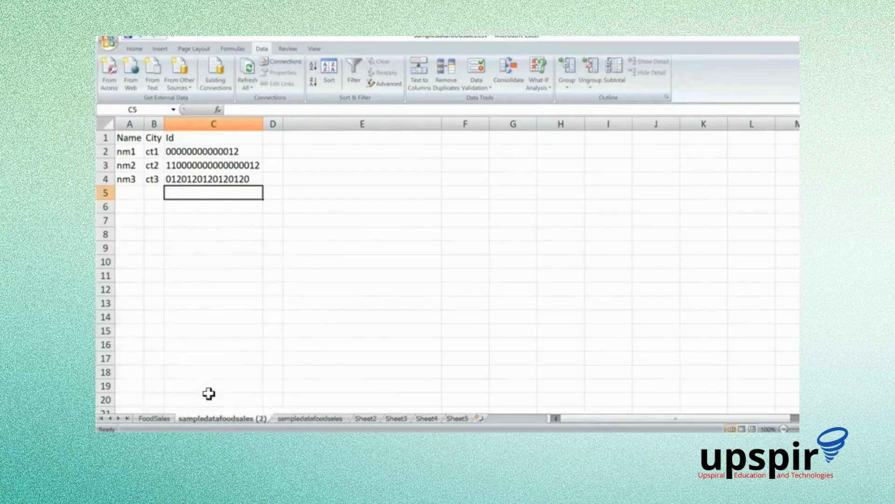
Move the original sampledatafoodsales sheet to the end of the same workbook without creating a copy.
click(287, 418)
click(236, 419)
click(364, 419)
right_click(364, 418)
click(276, 419)
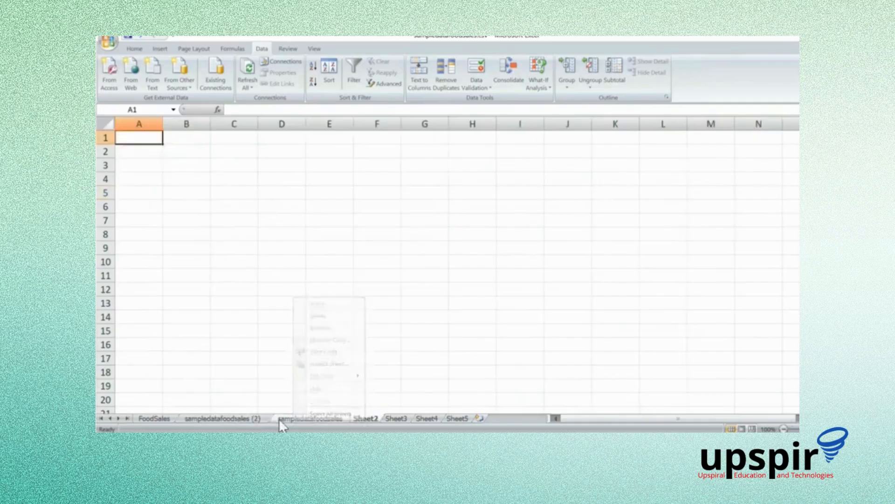
right_click(285, 419)
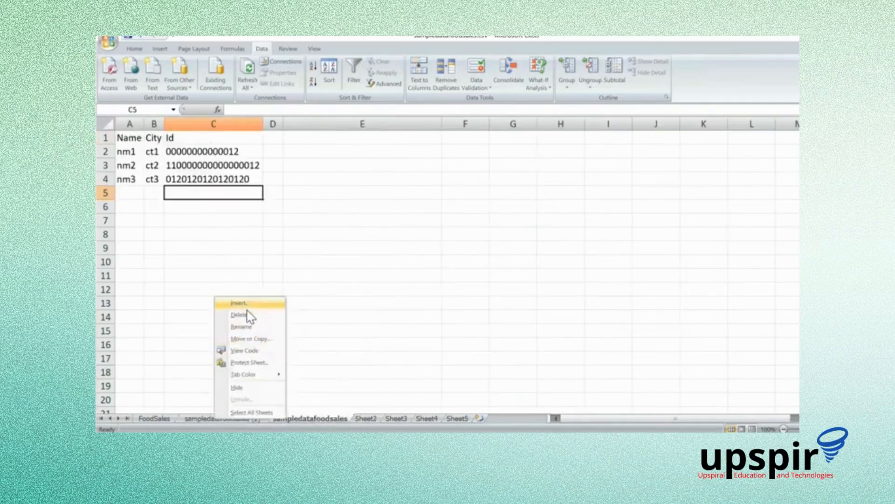
click(254, 339)
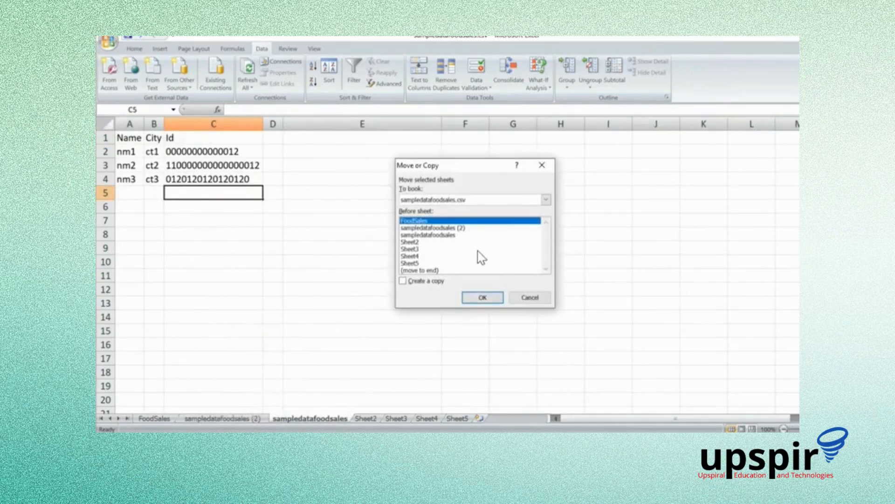
click(420, 270)
click(485, 299)
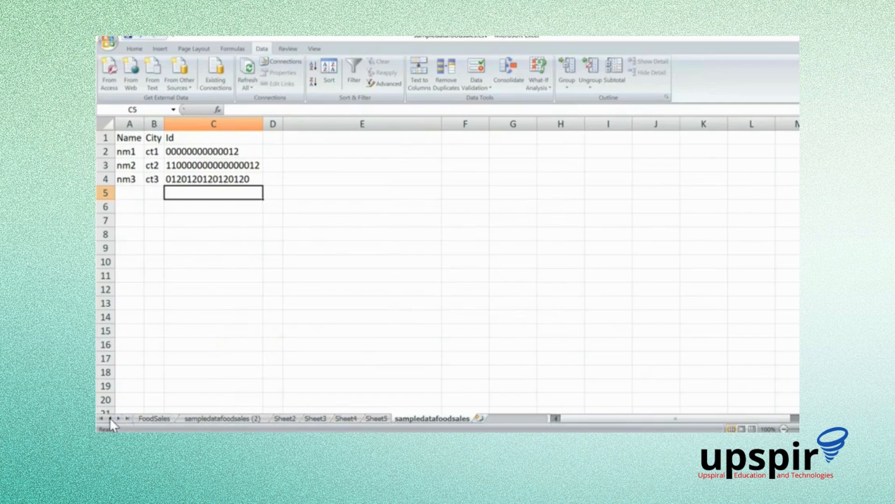
Look through Sheet4, Sheet3, Sheet2, sampledatafoodsales (2) and FoodSales to check the sheet order and contents.
click(338, 417)
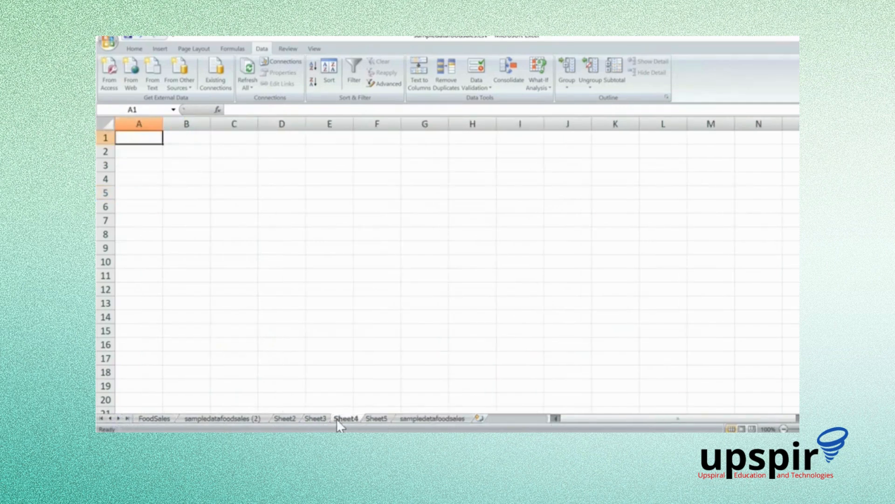
click(318, 418)
click(285, 418)
click(201, 418)
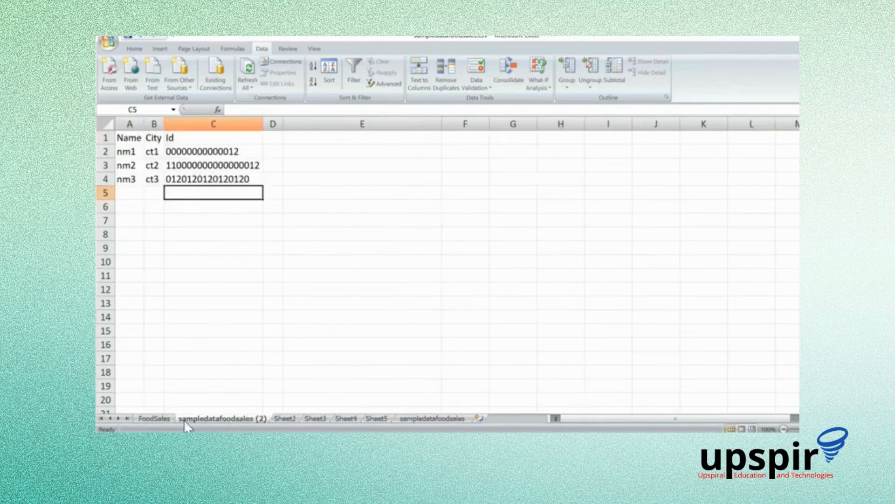
click(169, 418)
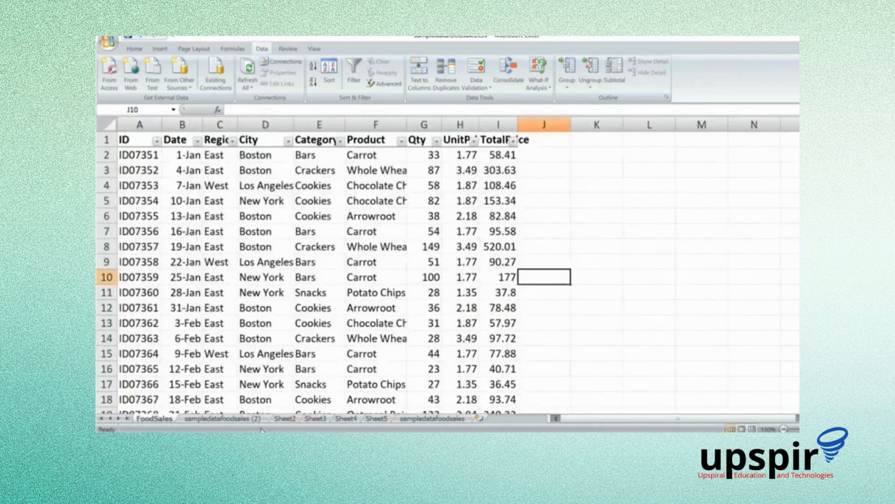
Enter the combined header "name age" in cell F4 of the sampledatafoodsales sheet.
click(434, 418)
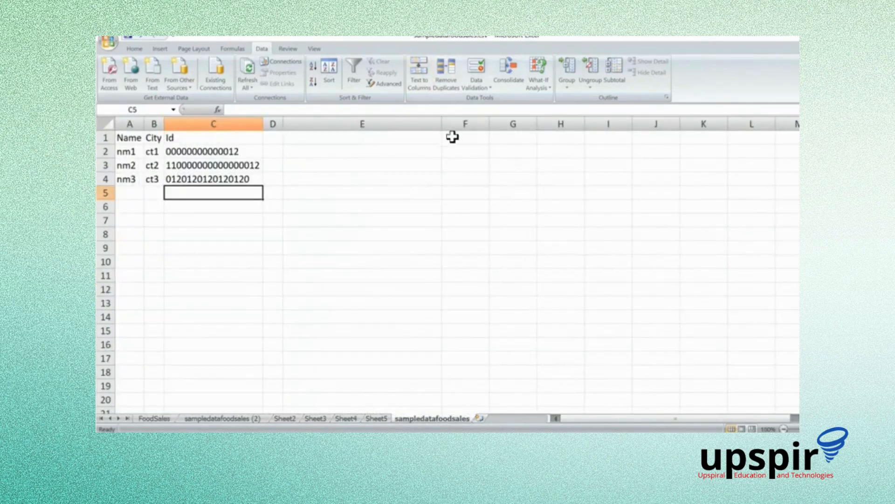
click(463, 180)
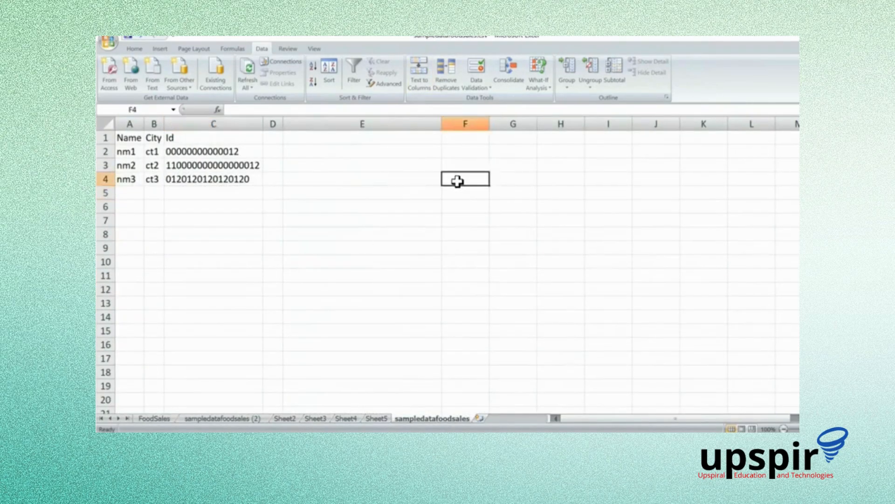
text(my)
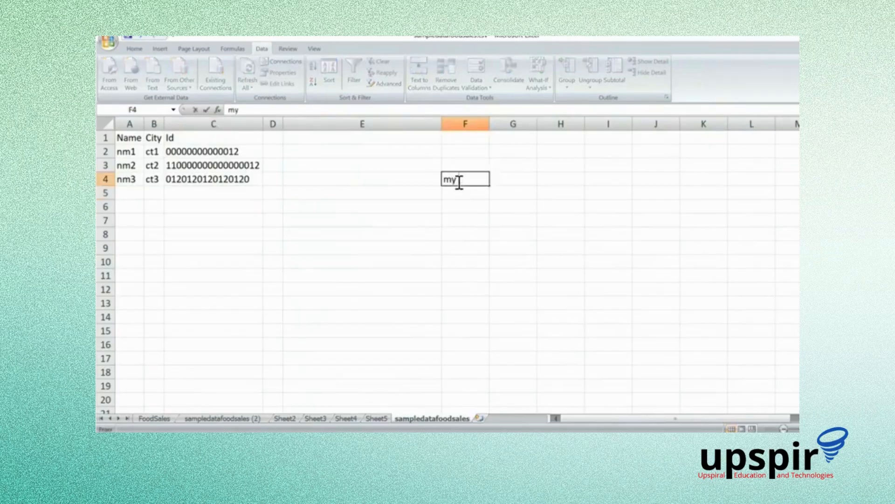
text( age)
key(BackSpace)
key(BackSpace)
key(BackSpace)
key(BackSpace)
key(BackSpace)
key(BackSpace)
key(BackSpace)
text(name age)
key(Return)
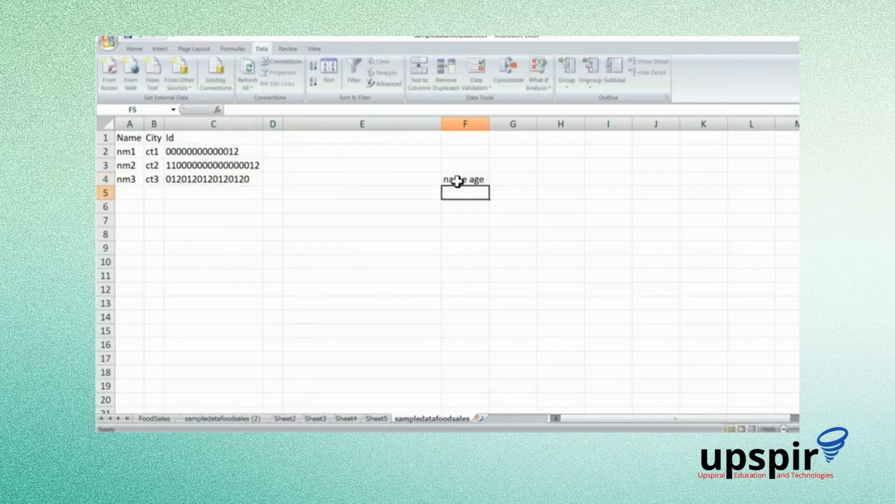
Fill F5:F8 with the space-separated entries nm1 34, nm2 45, nm3 56 and nm4 67.
text(nm)
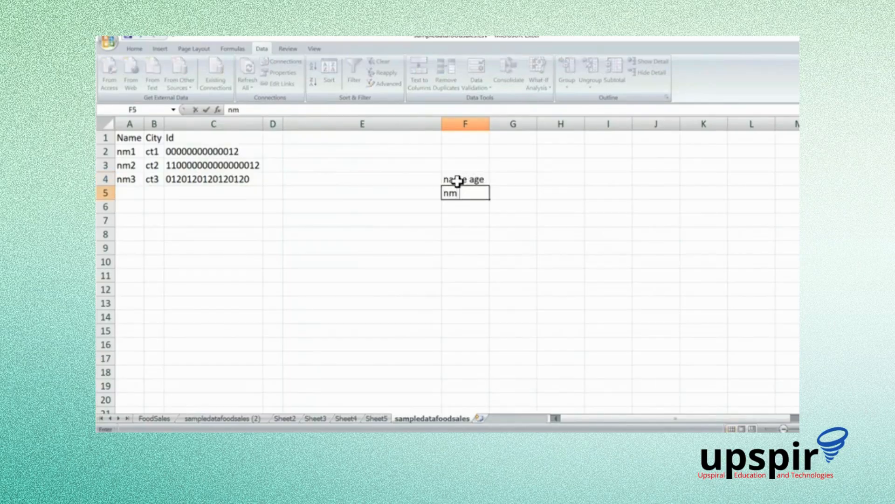
text(1 34)
key(Return)
text(nm2 45)
key(Return)
text(nm3 56)
key(Return)
text(n)
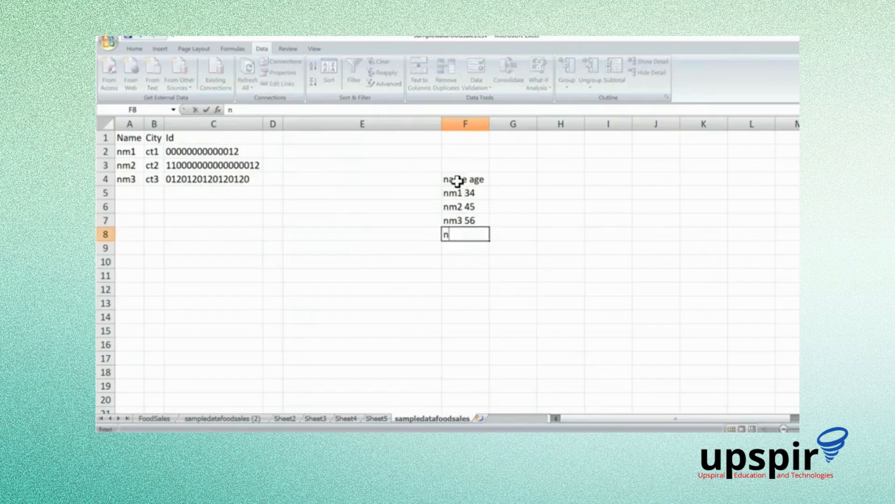
text(m4 67)
key(Return)
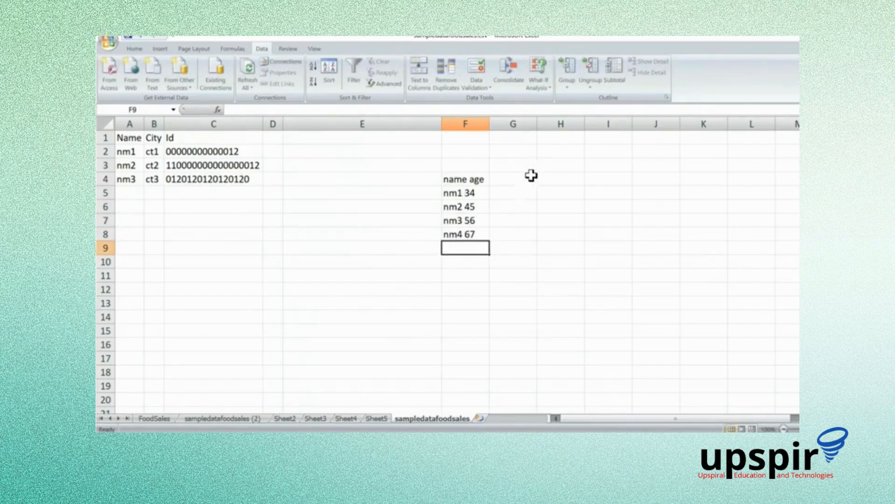
Split F4:F8 with Text to Columns as delimited data, adding Space as a delimiter and keeping General format and destination $F$4.
click(469, 179)
click(472, 240)
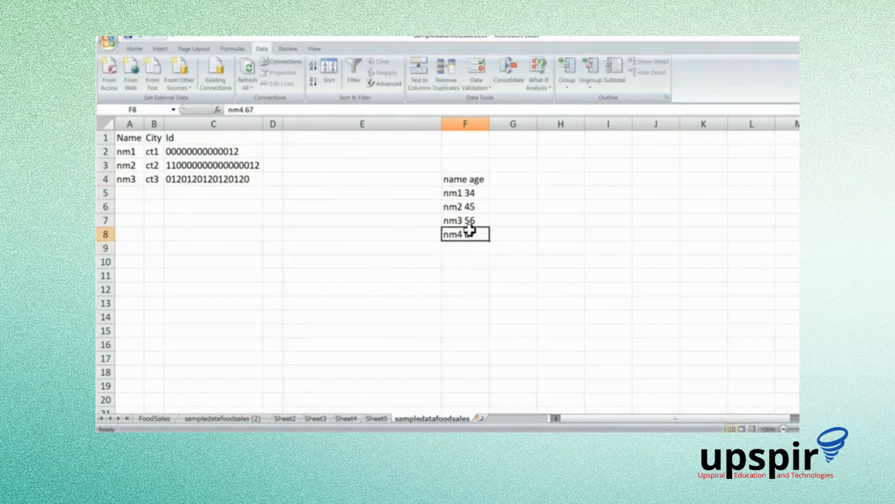
drag(469, 183, 470, 238)
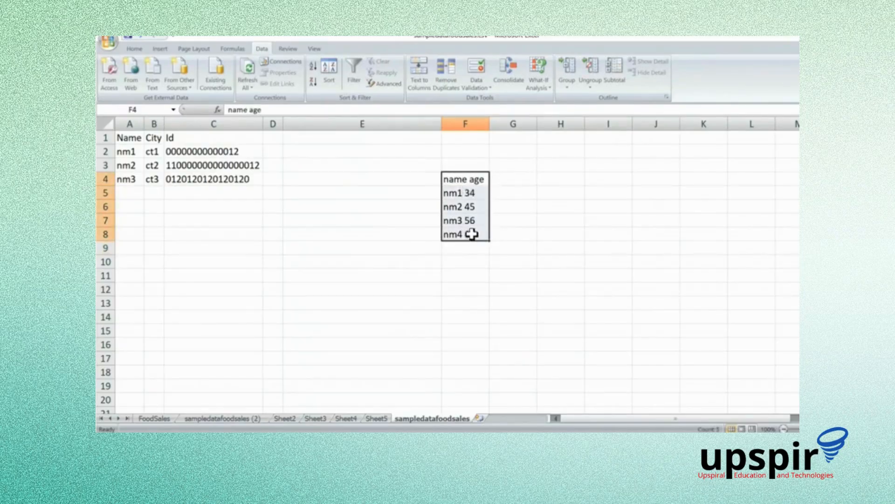
click(419, 79)
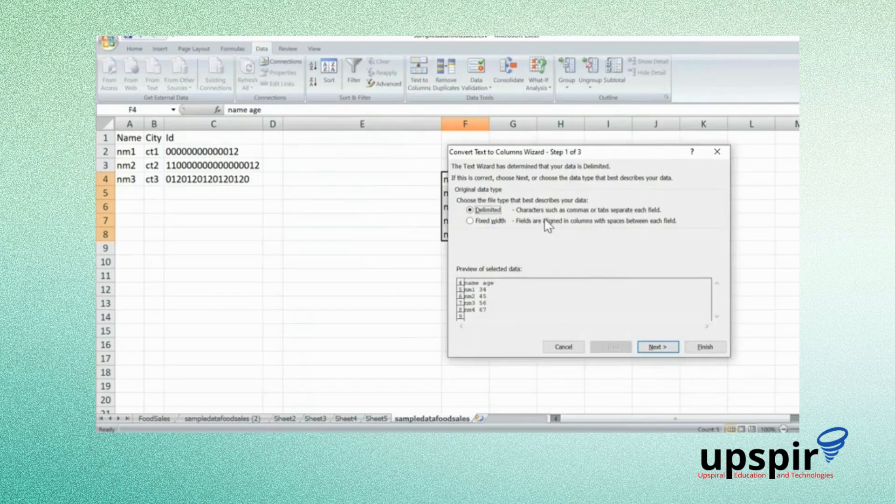
click(659, 347)
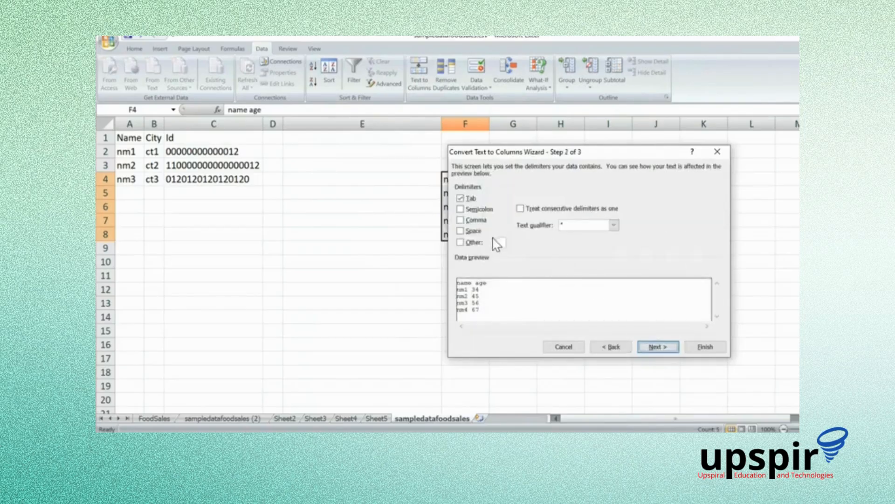
click(461, 231)
click(657, 347)
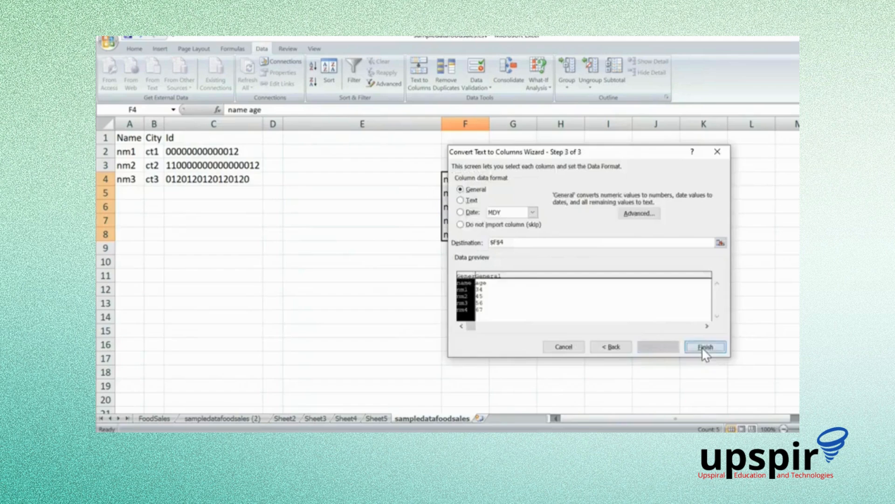
click(704, 347)
click(651, 306)
Set the age of nm3 in cell G7 to 34.
drag(457, 179, 511, 228)
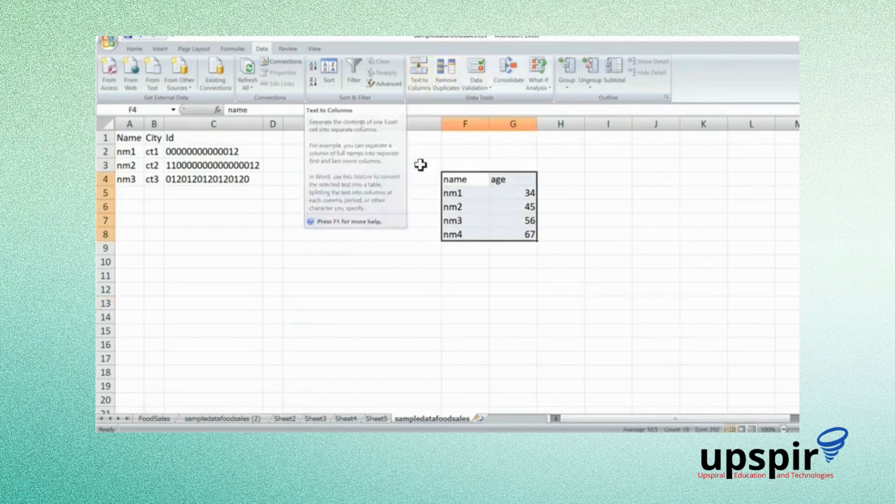
click(515, 244)
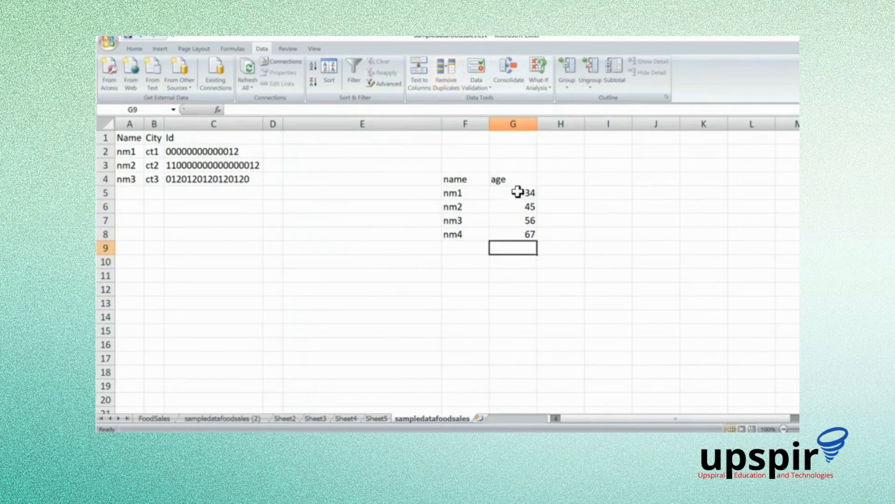
click(527, 218)
text(34)
click(599, 221)
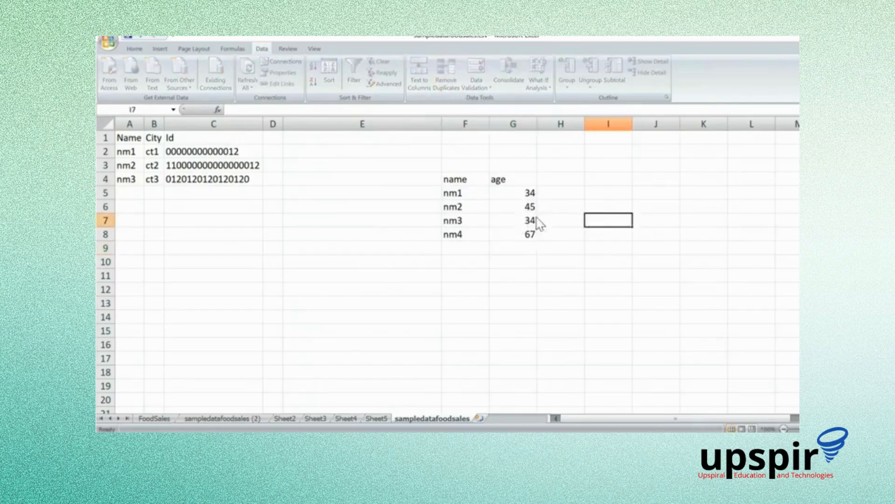
Remove duplicates from F5:G8 by comparing only the age column, and dismiss the result message.
drag(460, 195, 504, 233)
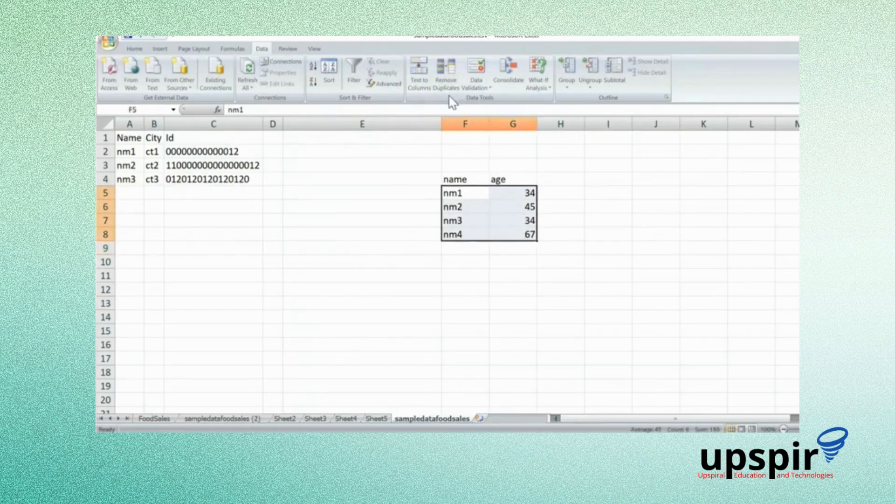
click(447, 77)
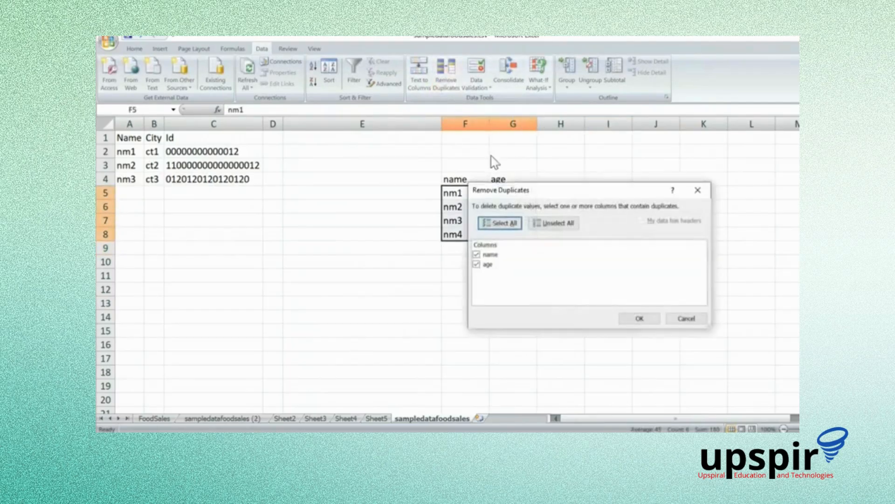
click(476, 255)
click(643, 319)
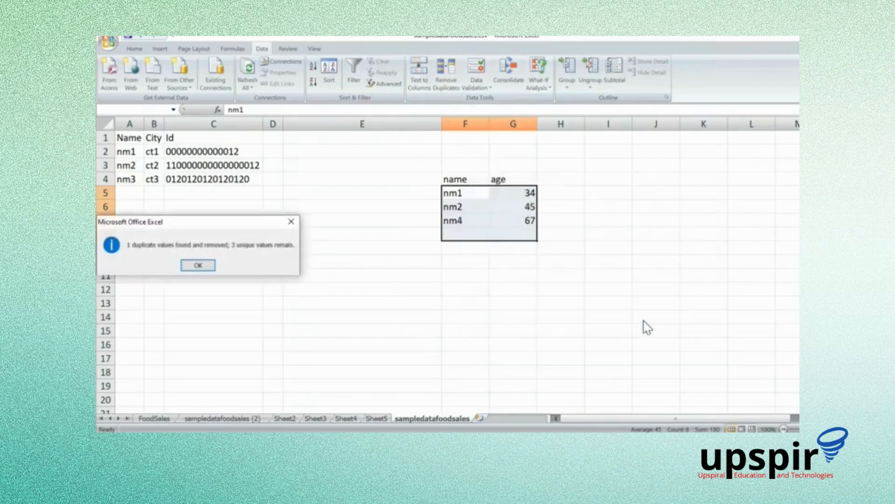
click(198, 265)
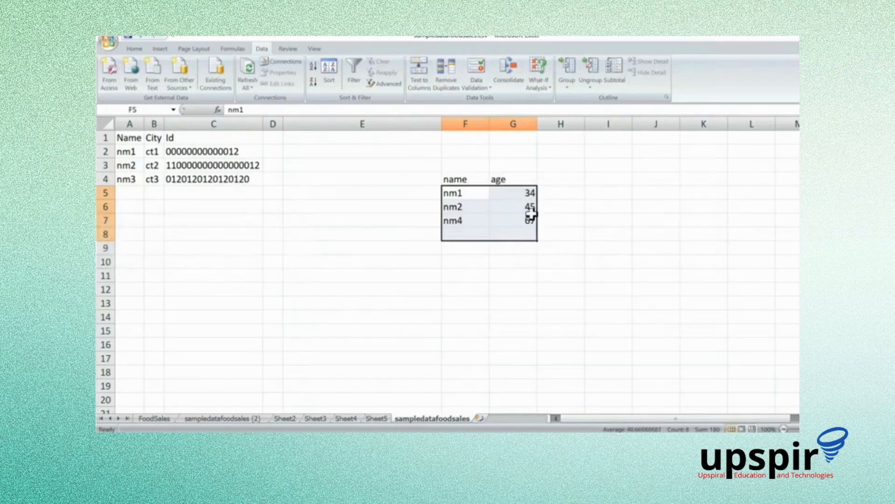